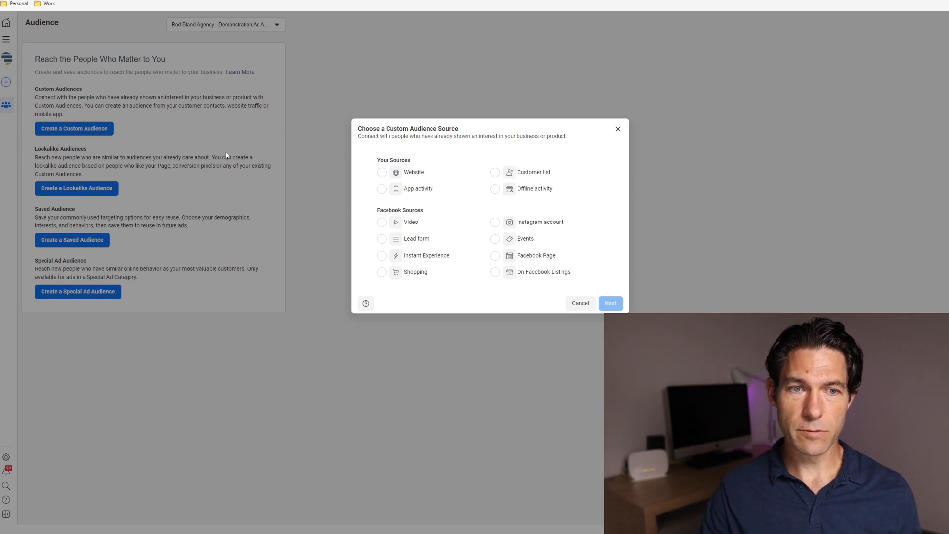
# - Start a custom audience from the website source, covering all website visitors with a retention of 180 days
pyautogui.click(382, 172)
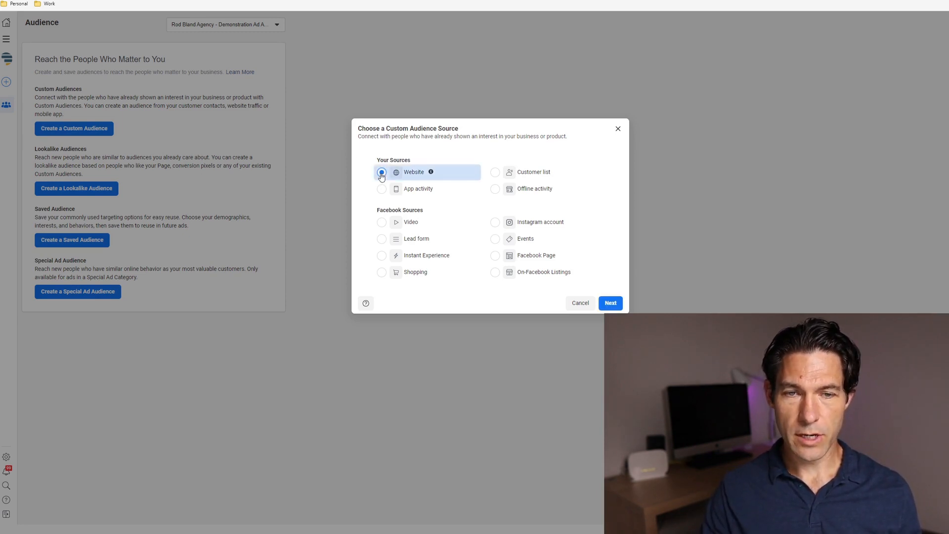
pyautogui.click(611, 302)
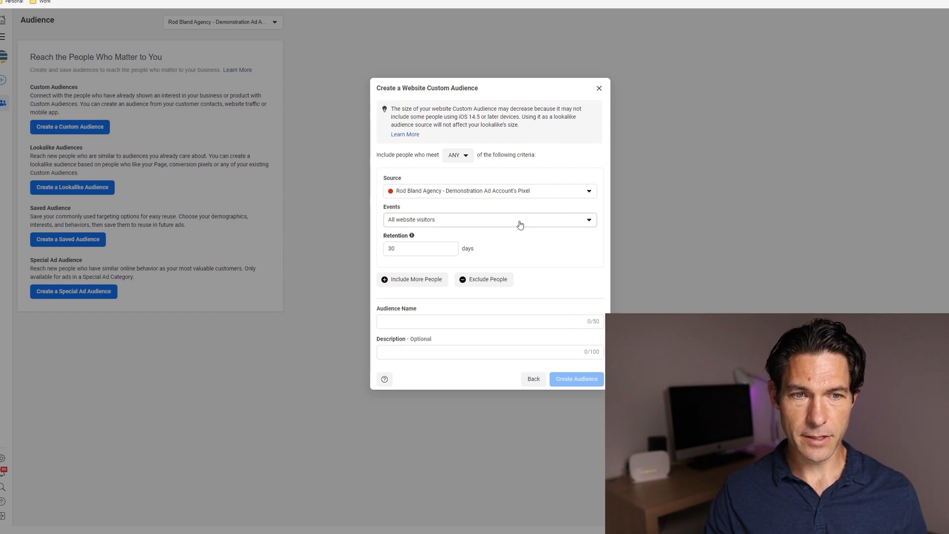
pyautogui.click(404, 249)
pyautogui.press('BackSpace')
pyautogui.press('BackSpace')
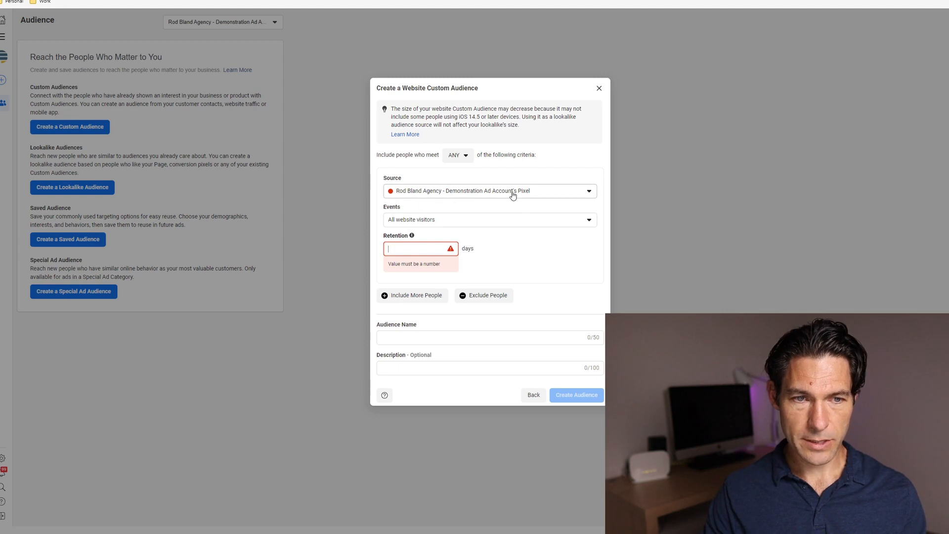
pyautogui.click(438, 221)
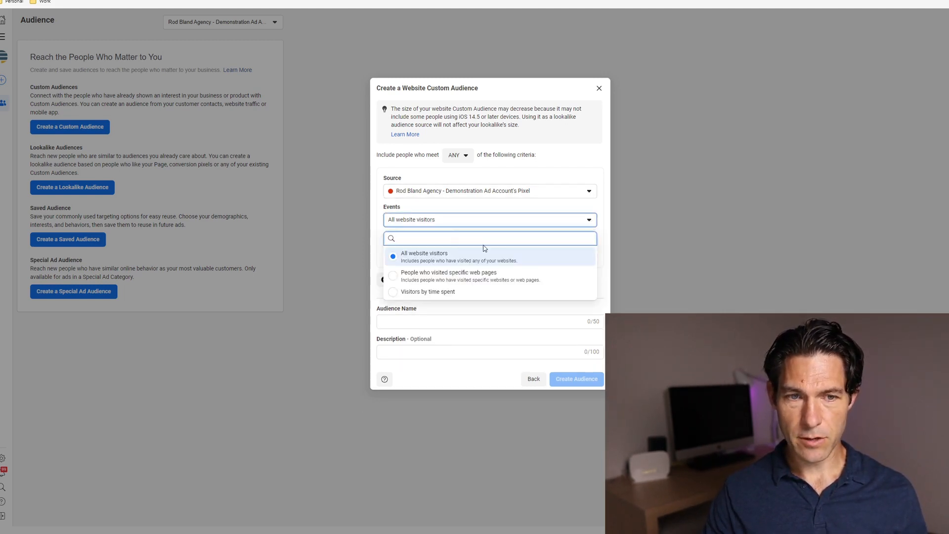
pyautogui.click(566, 209)
pyautogui.doubleClick(404, 251)
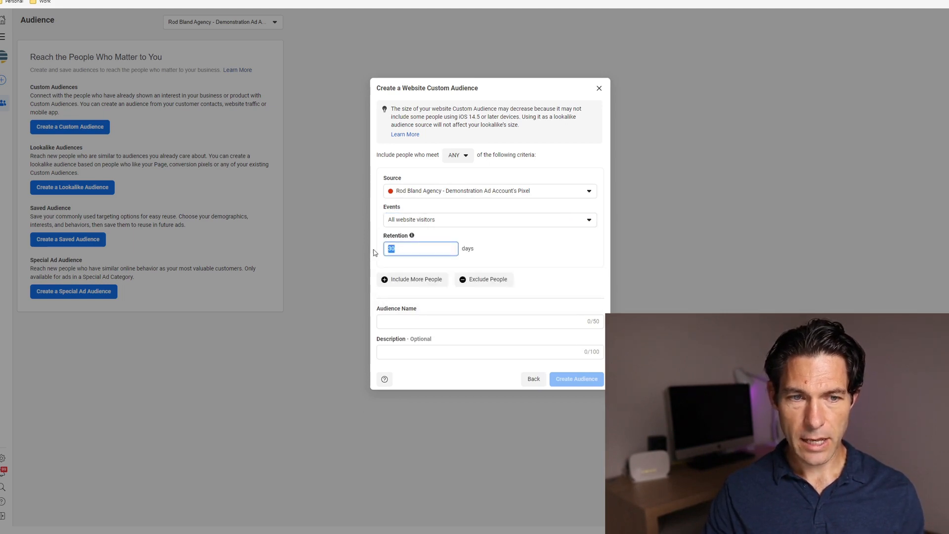
pyautogui.write('180')
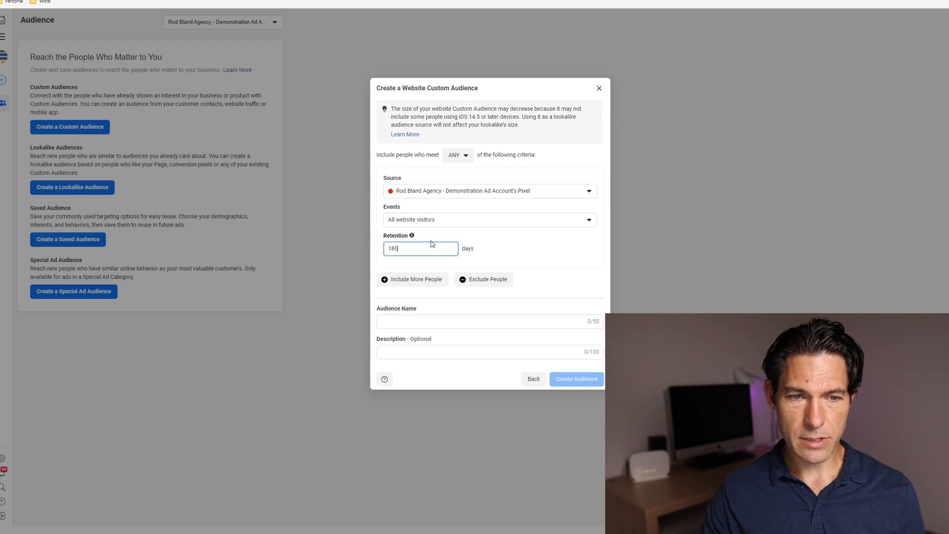
# - Name the website audience "Pixel - Purchasers" and create it
pyautogui.click(410, 320)
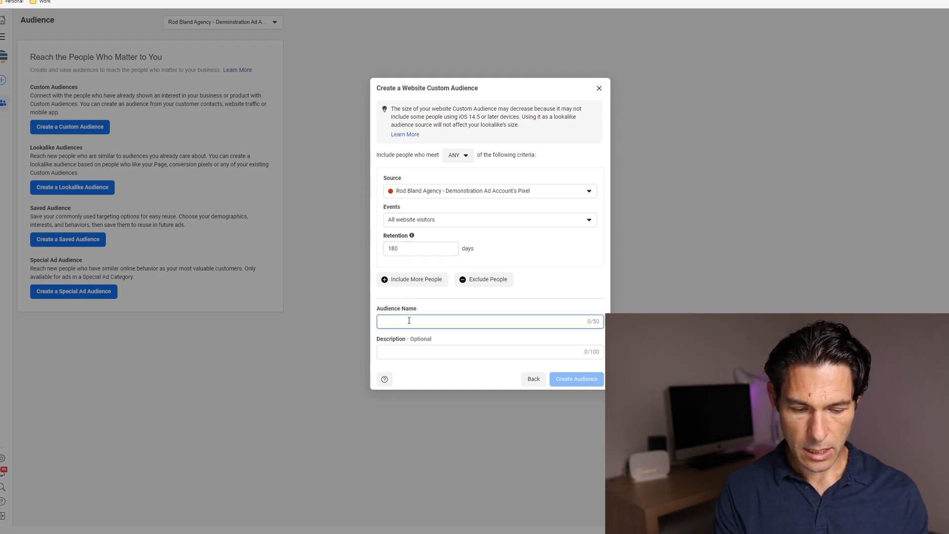
pyautogui.write('Pixel - Purchasers')
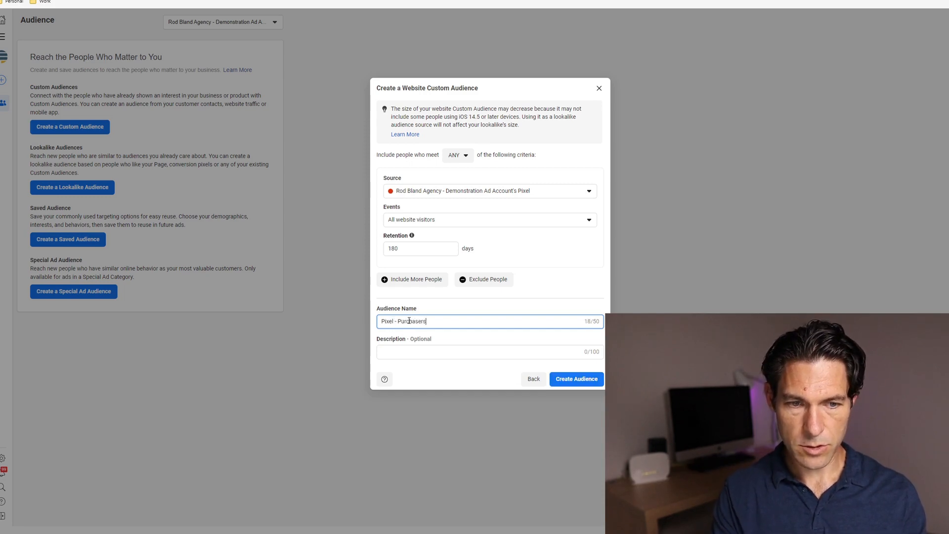
pyautogui.click(574, 379)
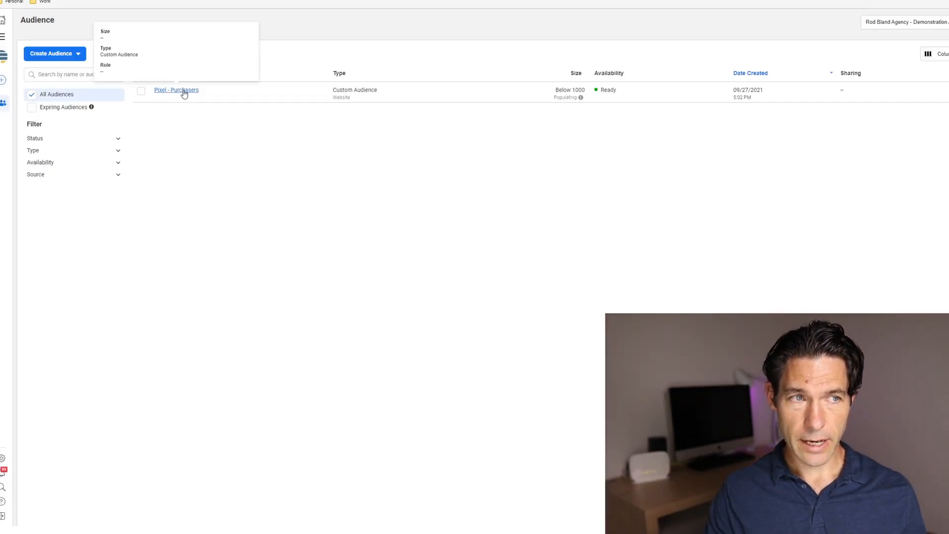
# - Create one 3% lookalike audience for Australia from the Pixel - Purchasers audience
pyautogui.click(183, 92)
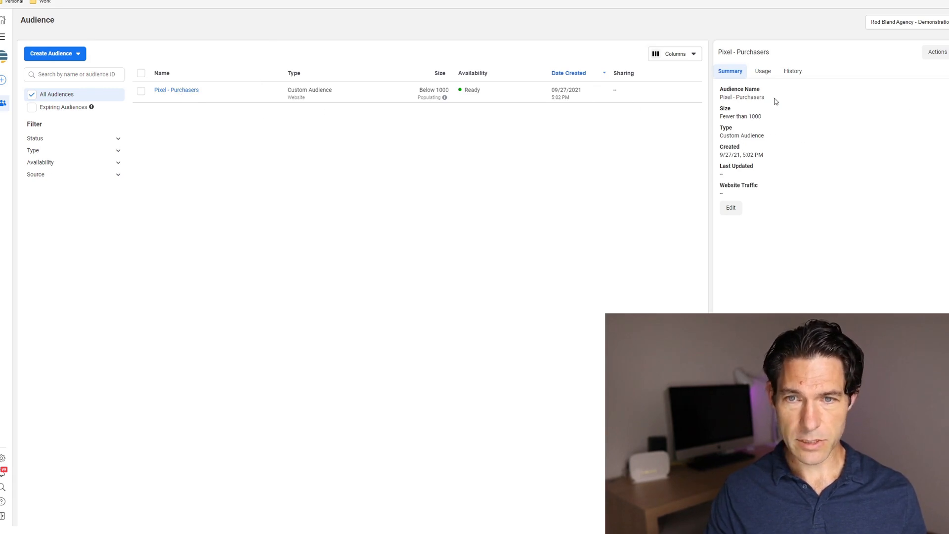
pyautogui.click(943, 54)
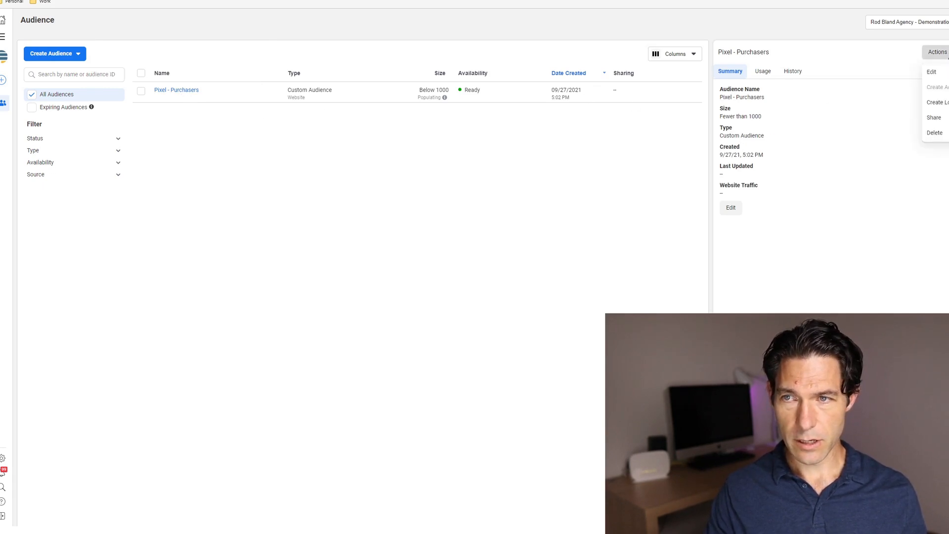
pyautogui.click(941, 102)
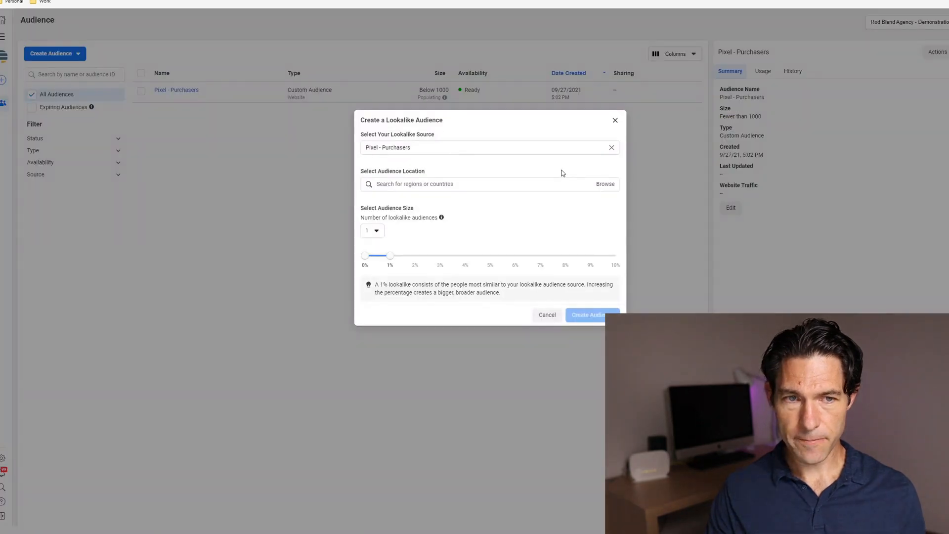
pyautogui.click(451, 183)
pyautogui.write('australia')
pyautogui.click(412, 206)
pyautogui.click(409, 202)
pyautogui.click(490, 362)
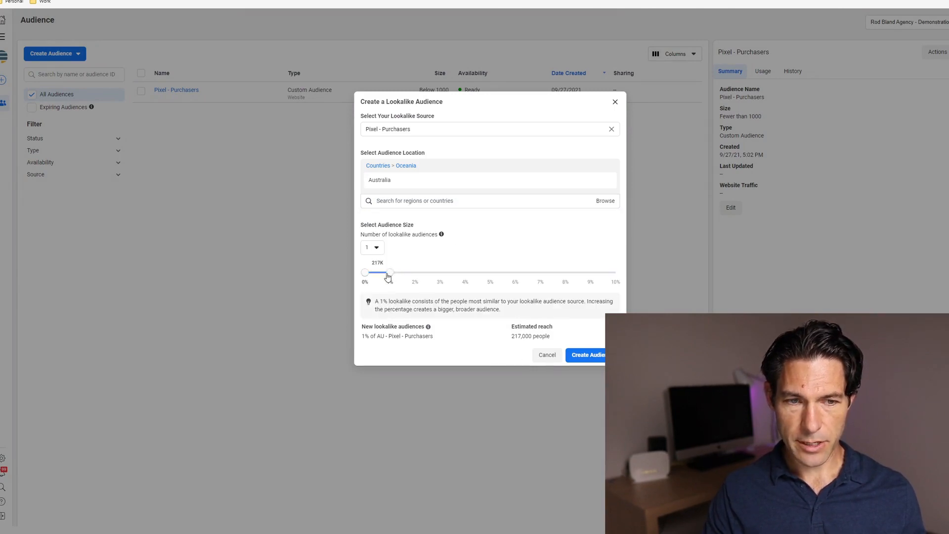
pyautogui.moveTo(389, 277); pyautogui.dragTo(438, 274)
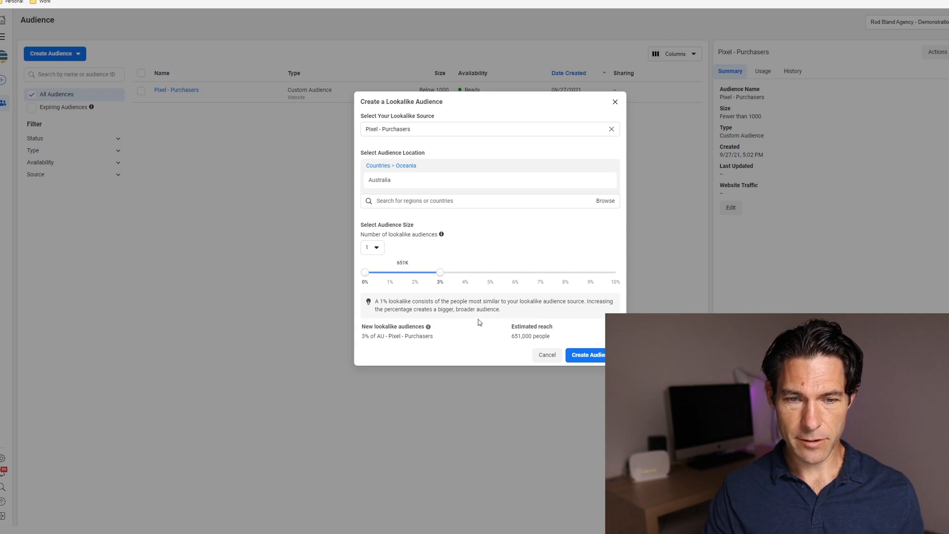
pyautogui.click(597, 357)
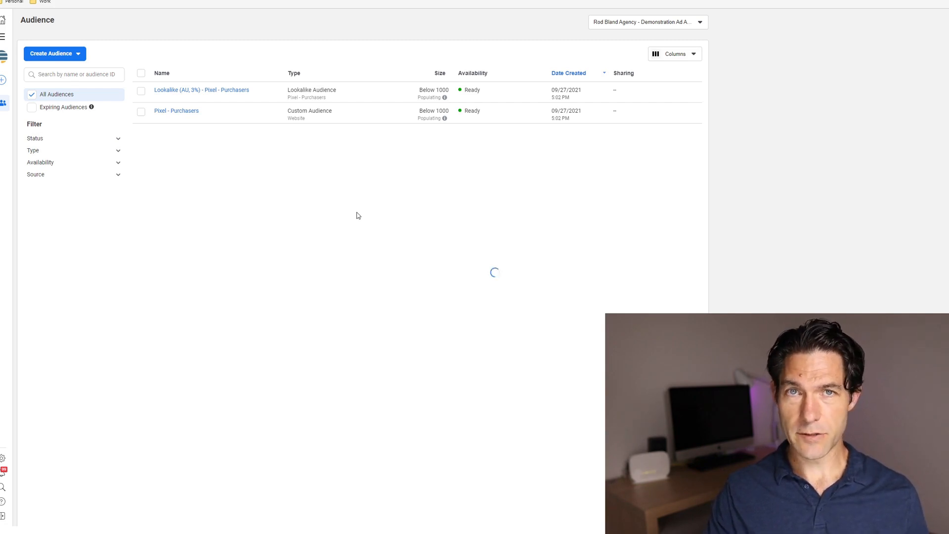
# - Start a custom audience from a customer list that does not include customer value
pyautogui.click(64, 55)
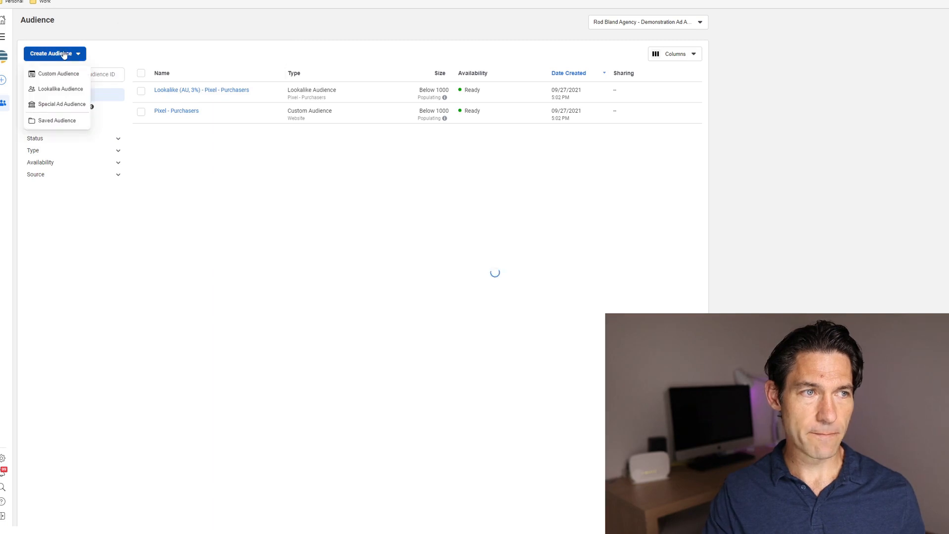
pyautogui.click(64, 74)
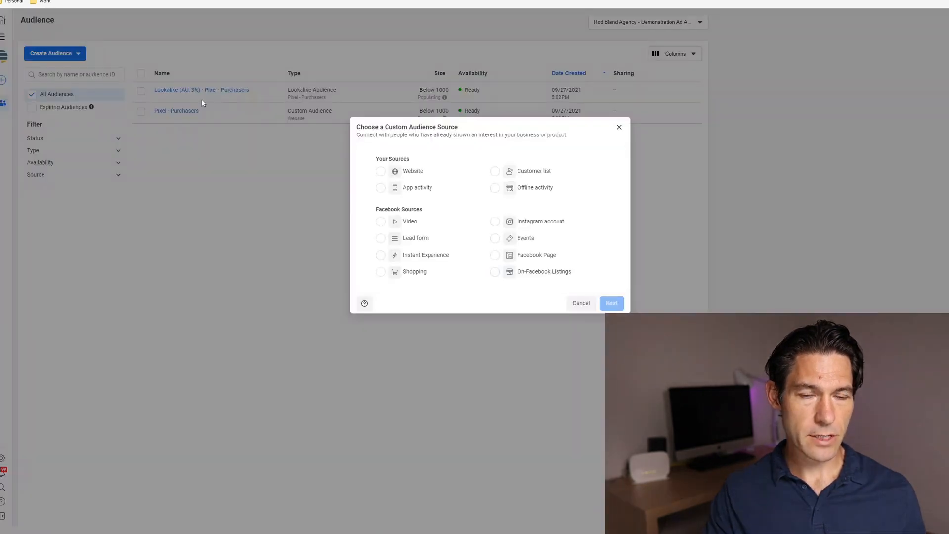
pyautogui.click(499, 177)
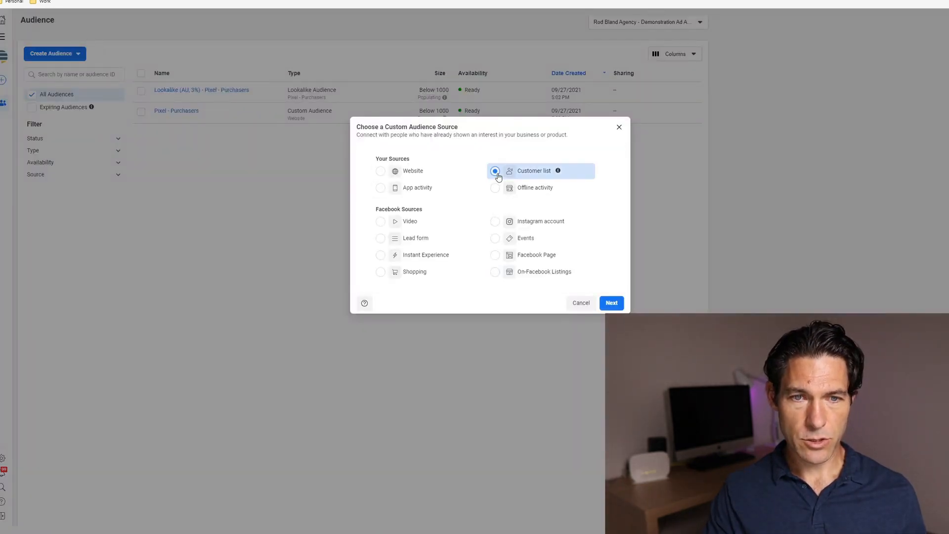
pyautogui.click(611, 303)
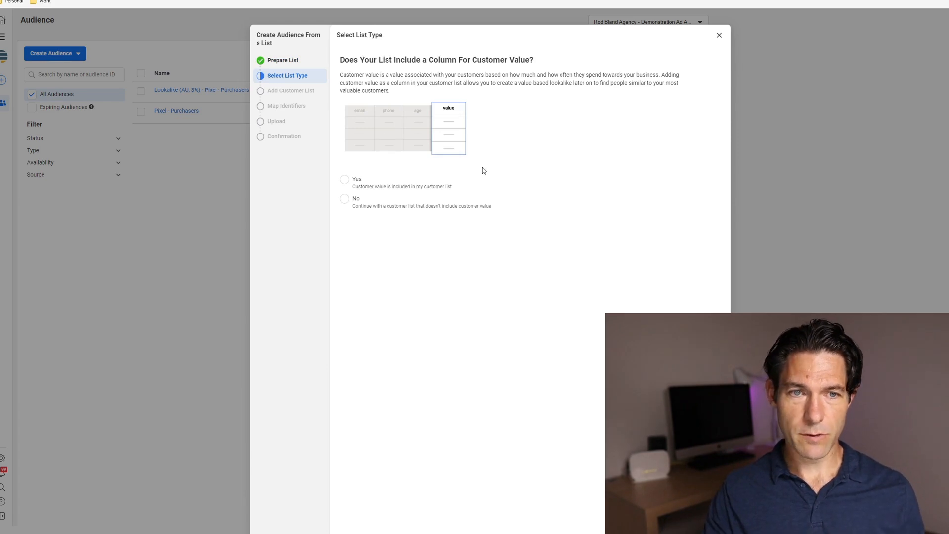
pyautogui.click(342, 201)
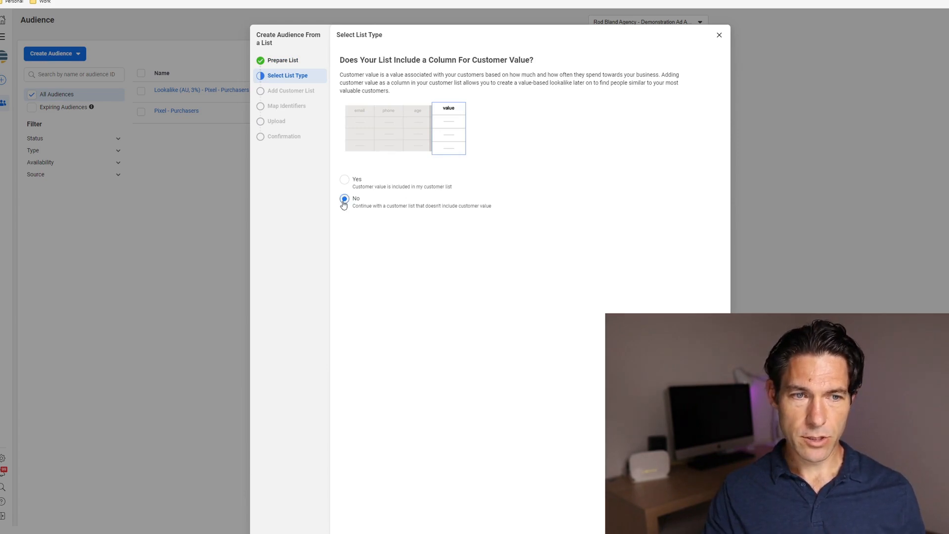
pyautogui.click(711, 523)
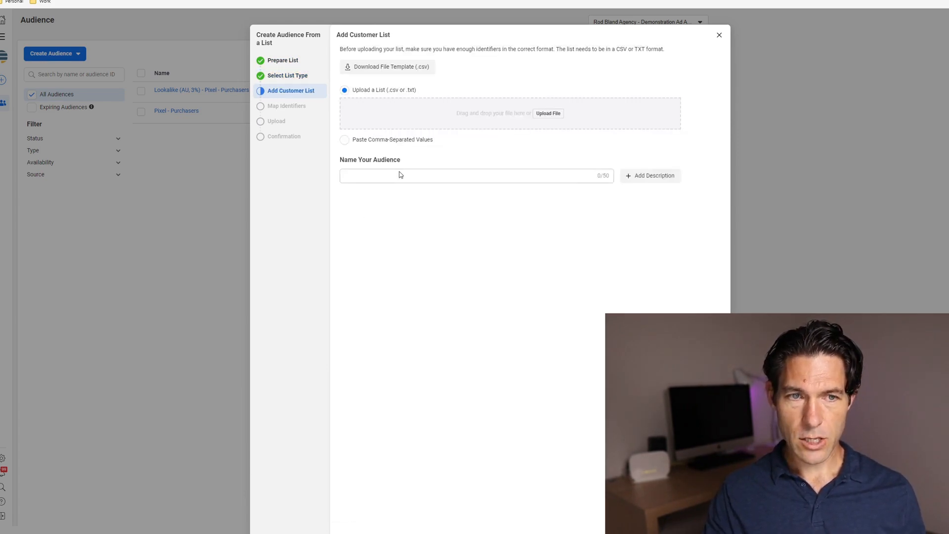
# - Add the copied customer data as comma-separated values, name the audience "Previous Purchaser uploaded" and continue to identifier mapping
pyautogui.click(354, 140)
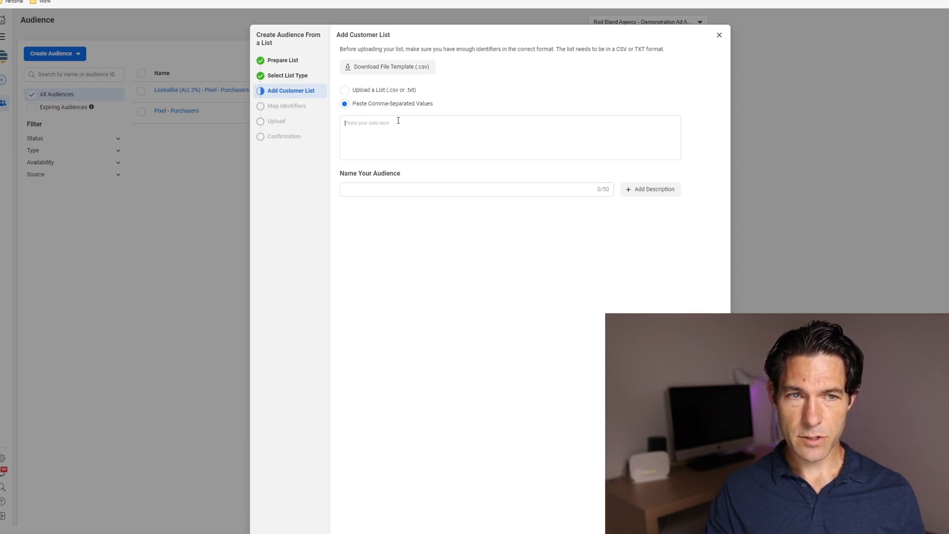
pyautogui.click(344, 90)
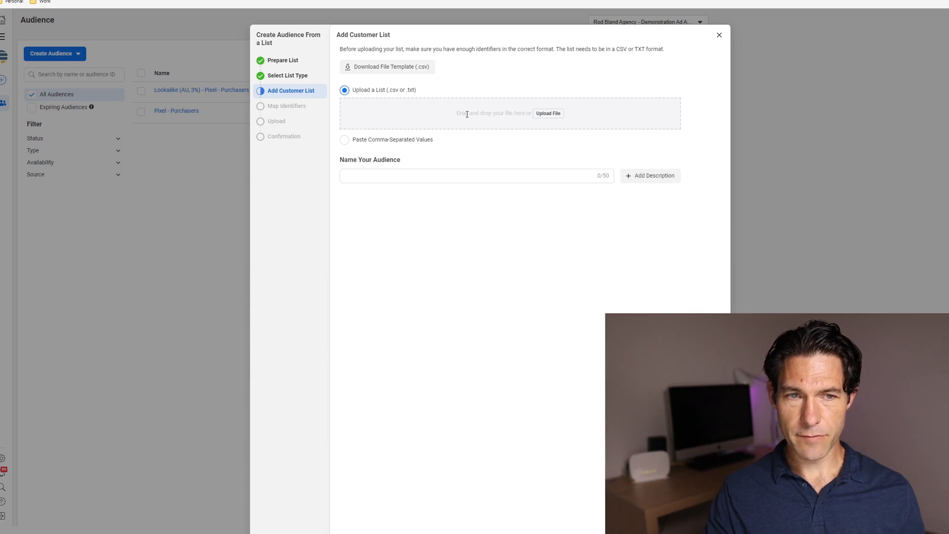
pyautogui.click(410, 140)
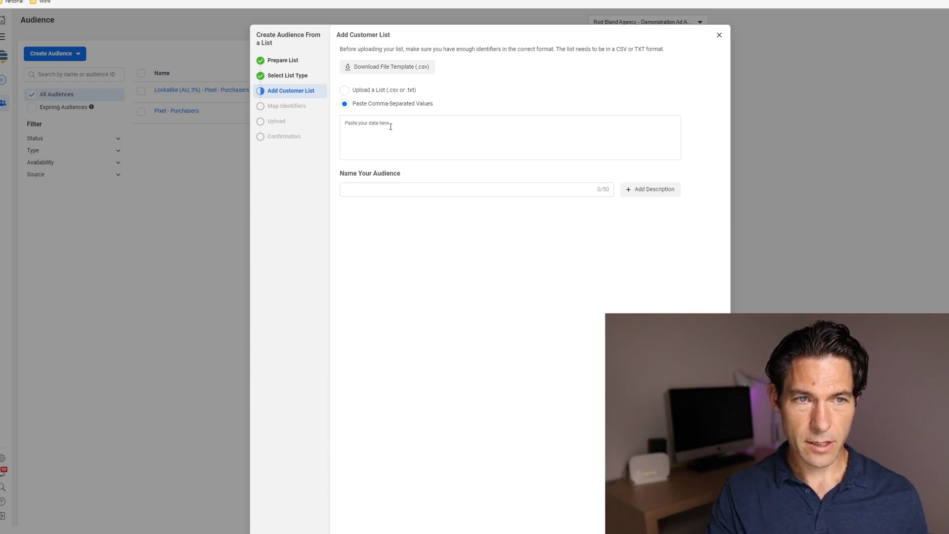
pyautogui.hotkey('ctrl', 'v')
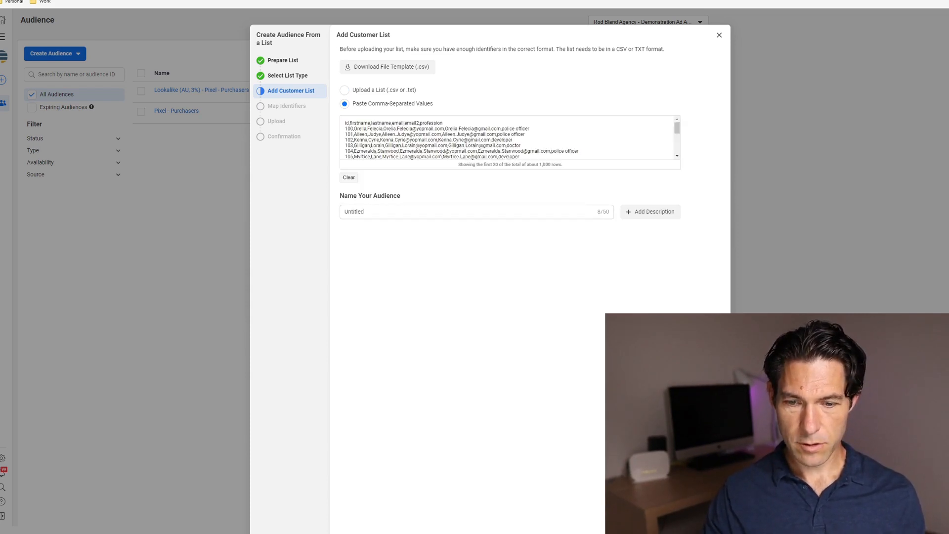
pyautogui.click(710, 523)
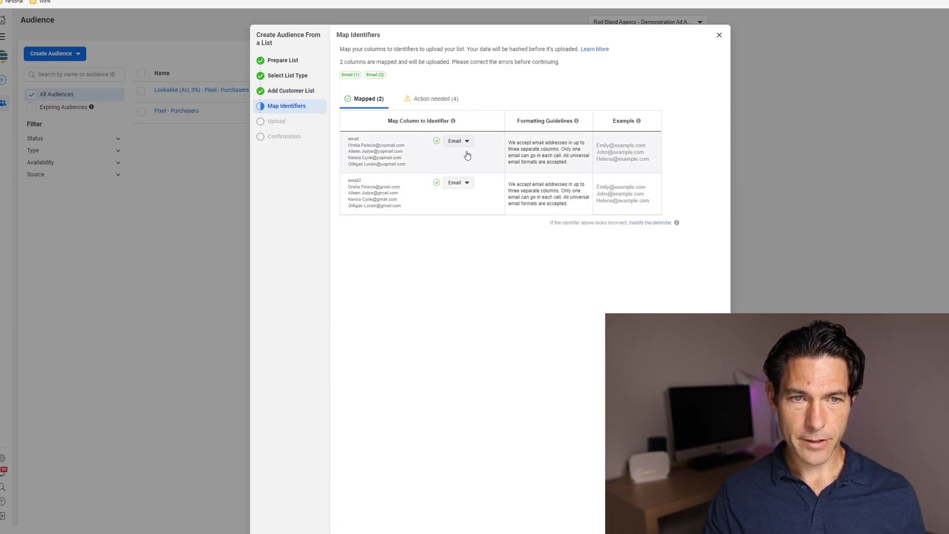
# - Set the email2 column to Do Not Upload, review the unmapped columns, and upload the list despite the unmapped identifiers
pyautogui.click(468, 187)
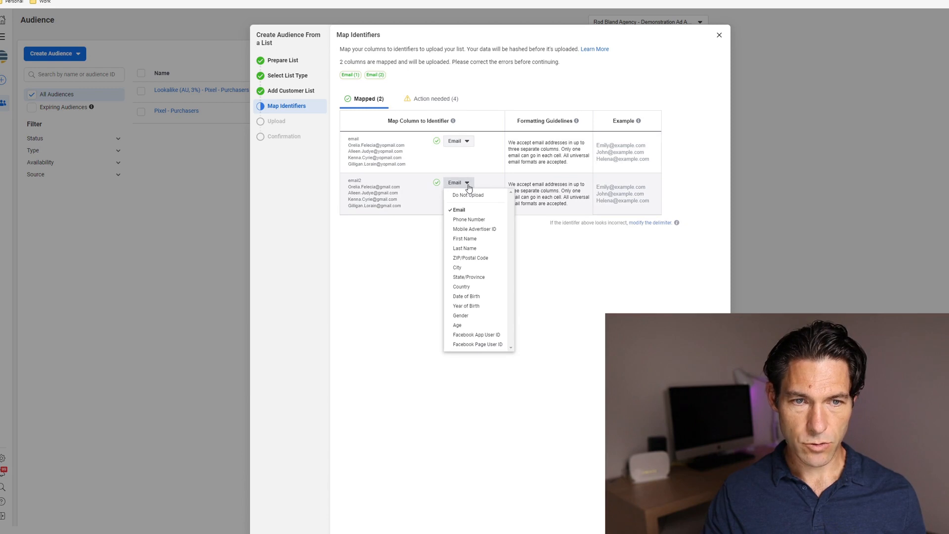
pyautogui.click(468, 195)
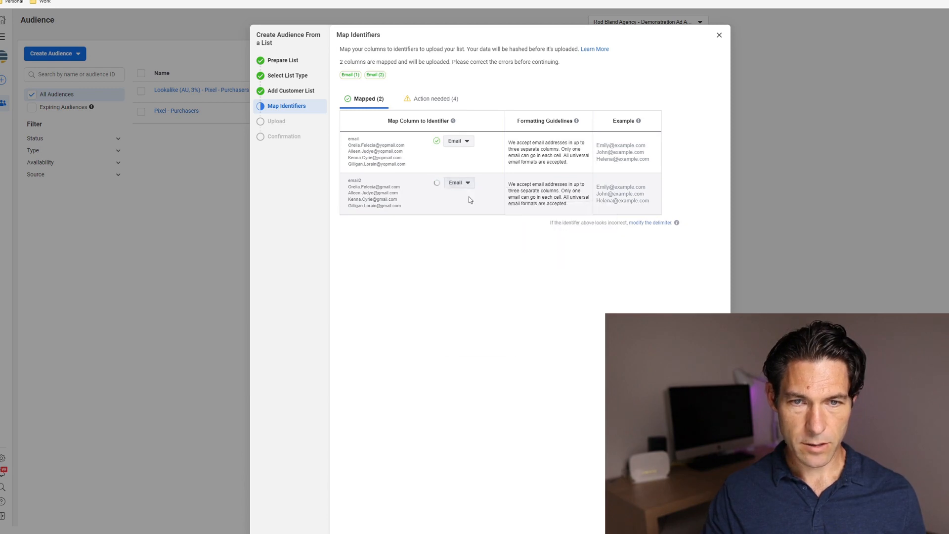
pyautogui.click(437, 98)
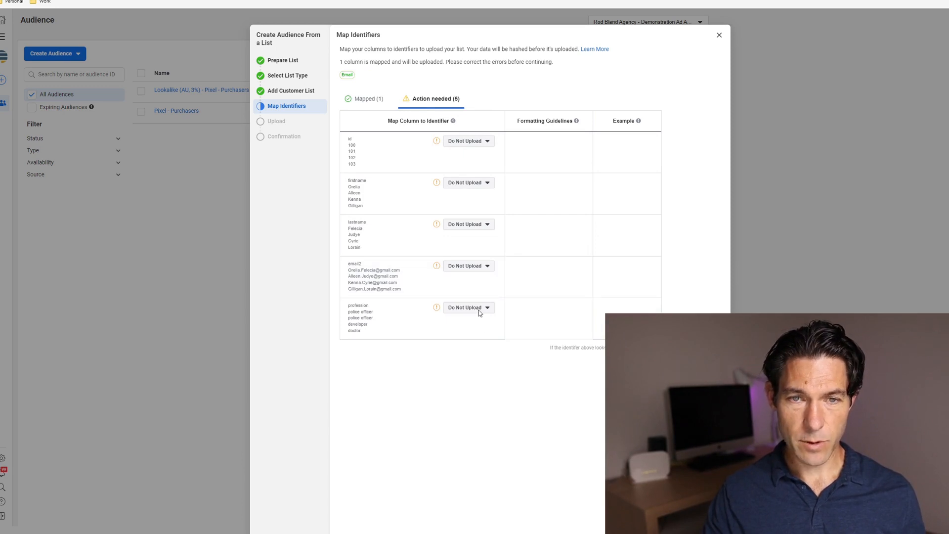
pyautogui.click(371, 102)
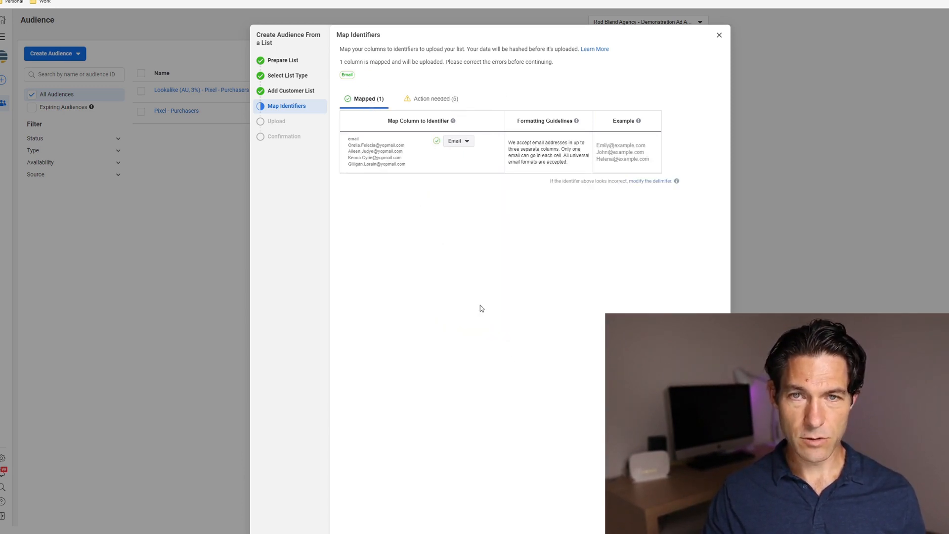
pyautogui.click(702, 524)
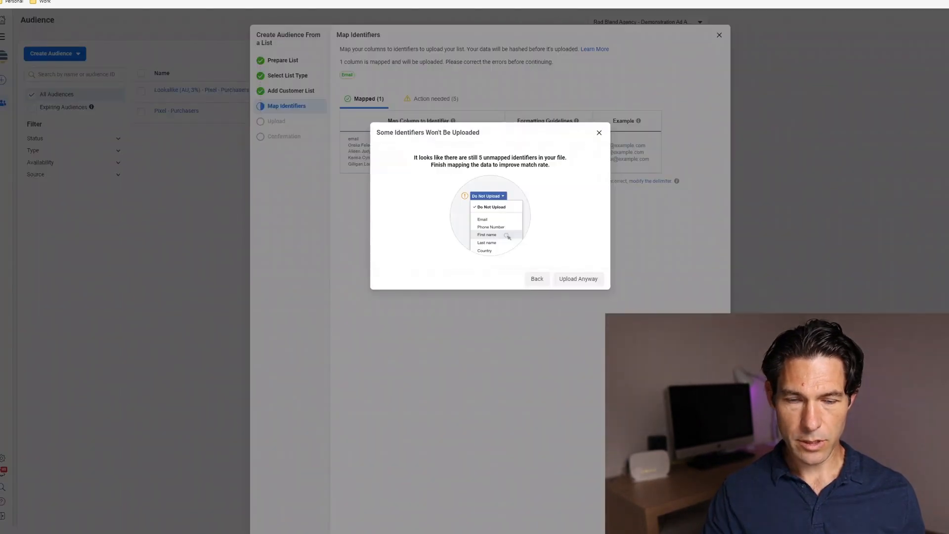
pyautogui.click(585, 285)
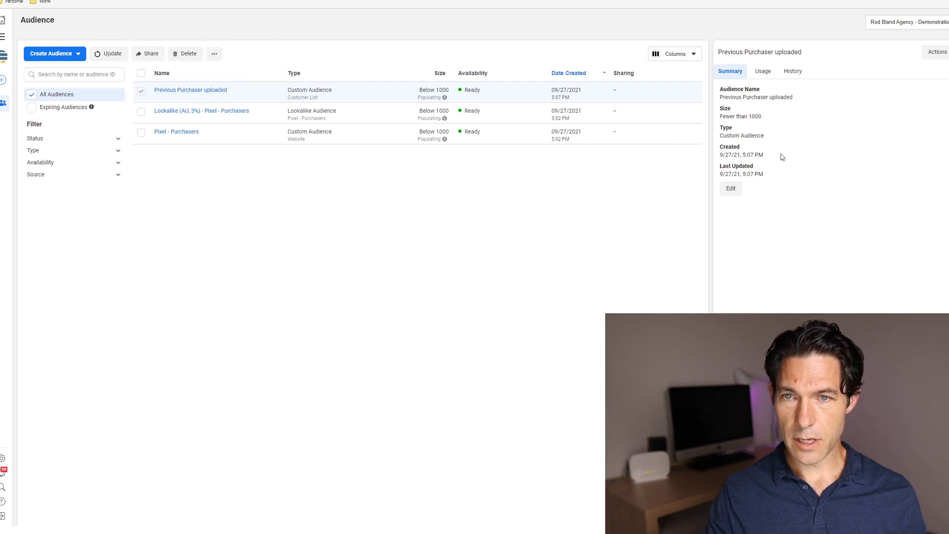
# - Create one 3% lookalike audience for Australia from the Previous Purchaser uploaded audience
pyautogui.click(938, 52)
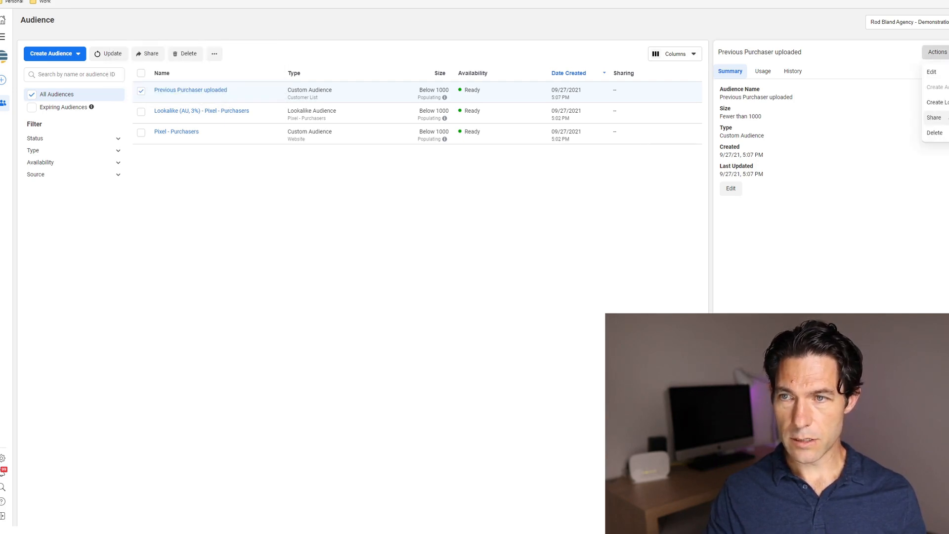
pyautogui.click(936, 103)
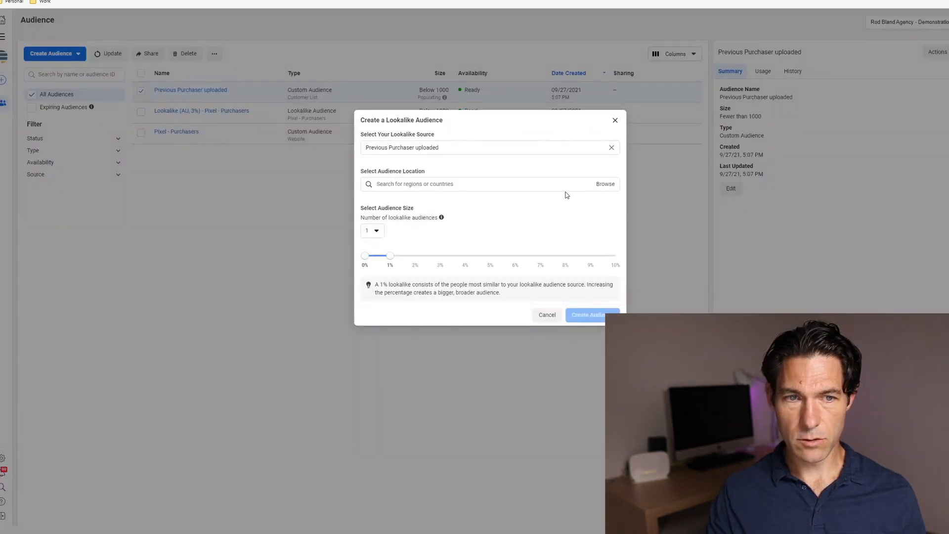
pyautogui.click(440, 183)
pyautogui.write('australia')
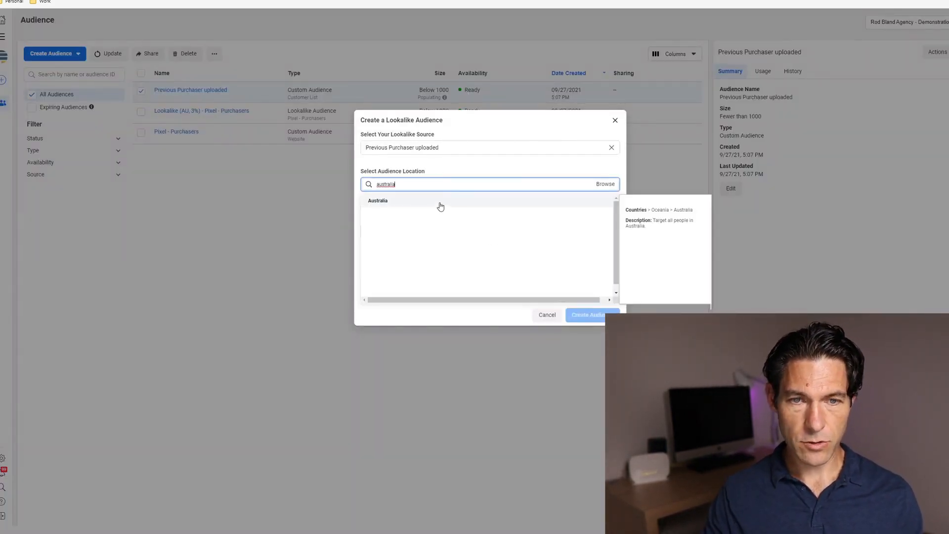
pyautogui.click(442, 206)
pyautogui.click(493, 360)
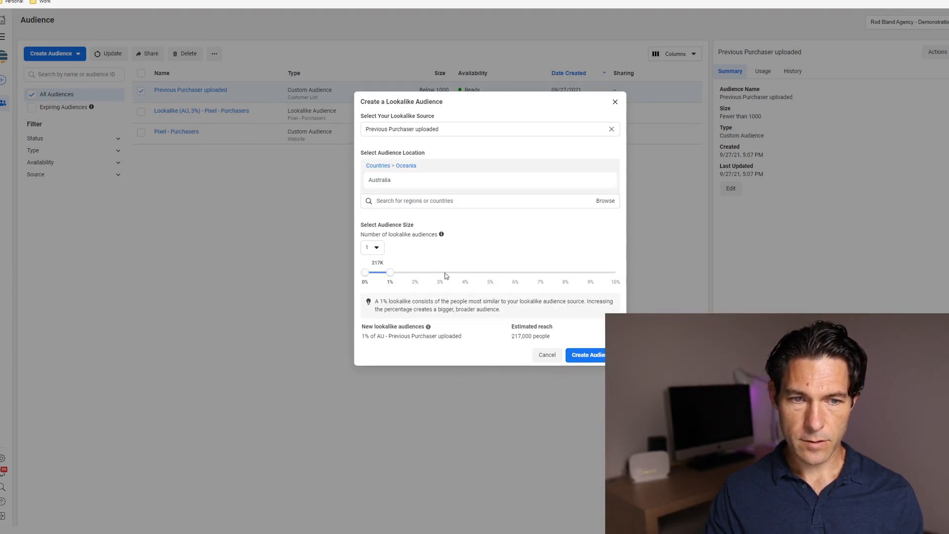
pyautogui.moveTo(390, 277); pyautogui.dragTo(455, 279)
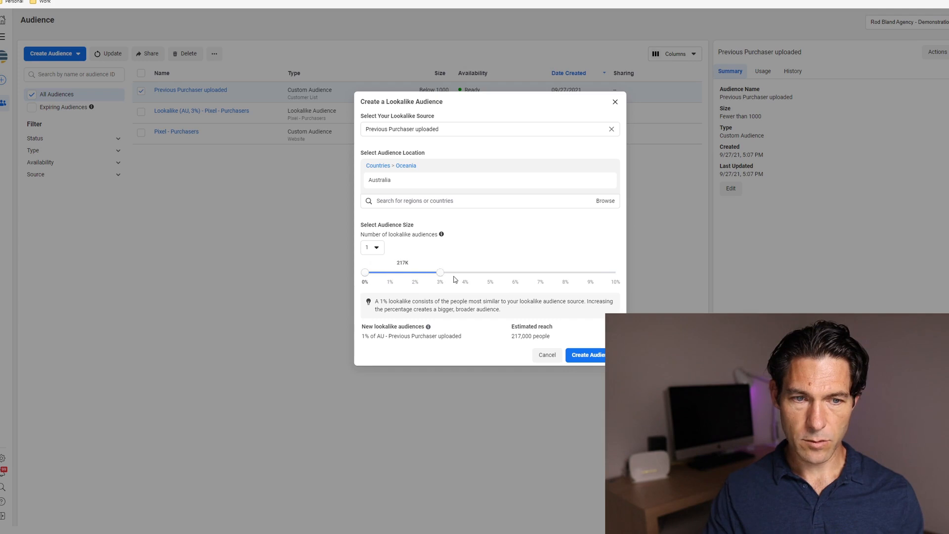
pyautogui.click(597, 354)
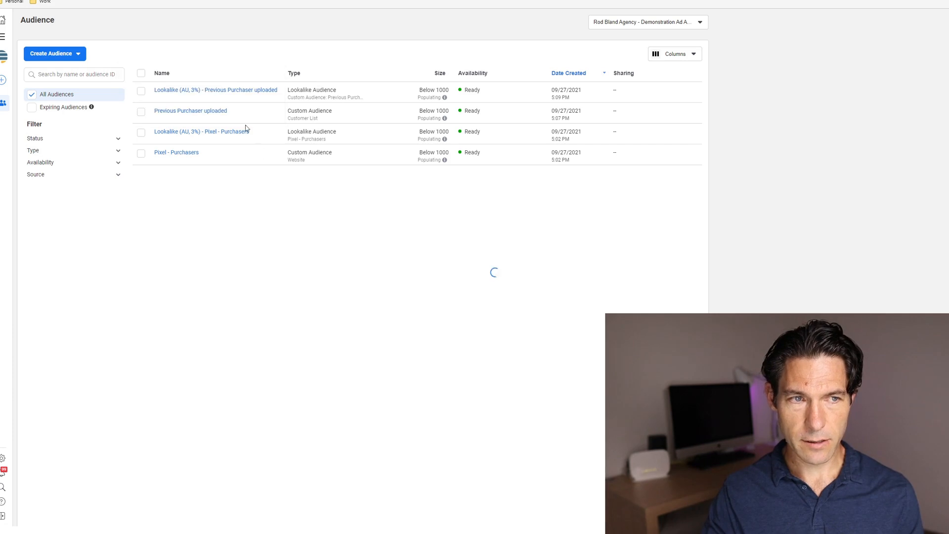
# - Review the options for updating the Previous Purchaser uploaded customer list, leaving the audience without making changes
pyautogui.click(218, 114)
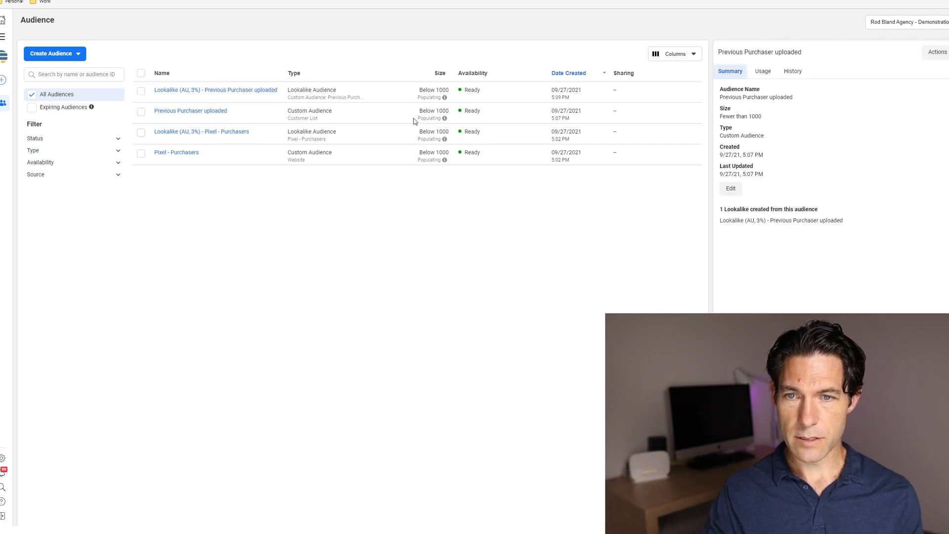
pyautogui.click(730, 188)
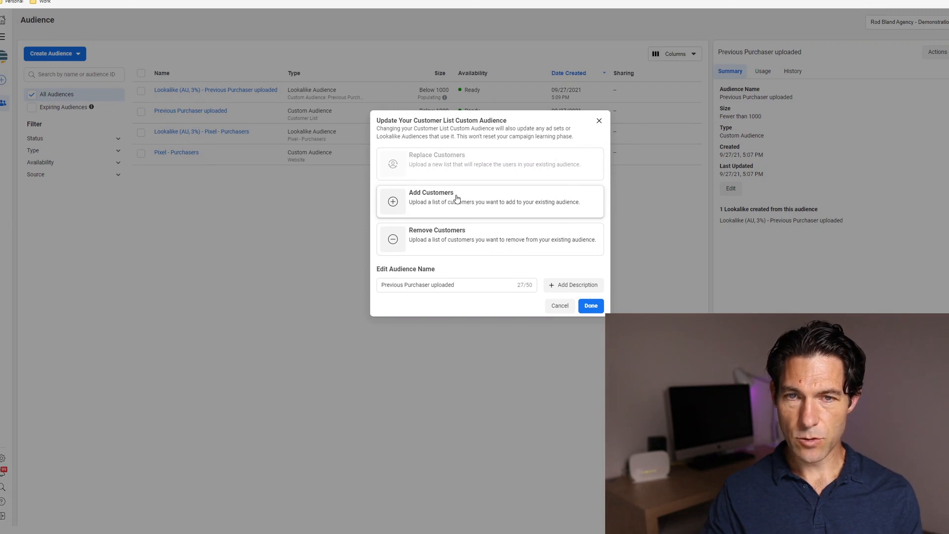
pyautogui.moveTo(479, 171)
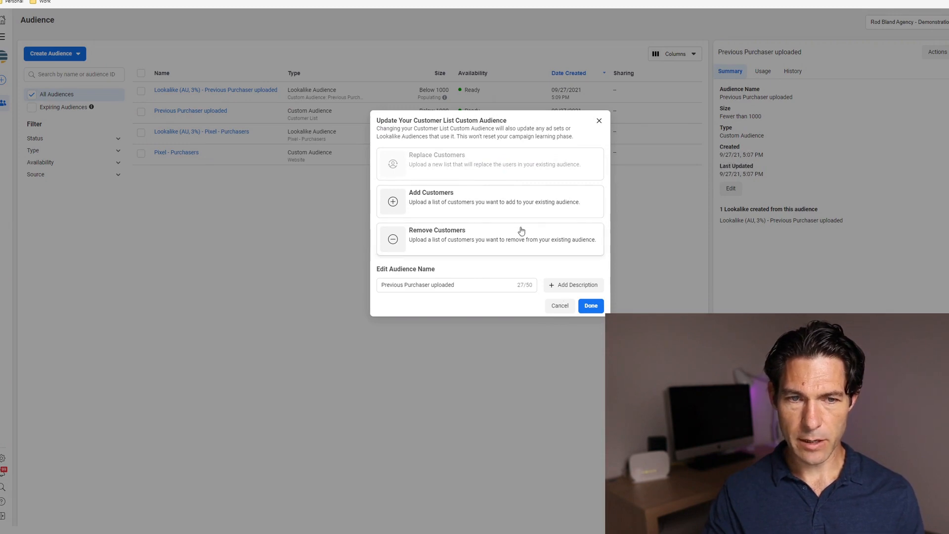
pyautogui.click(559, 307)
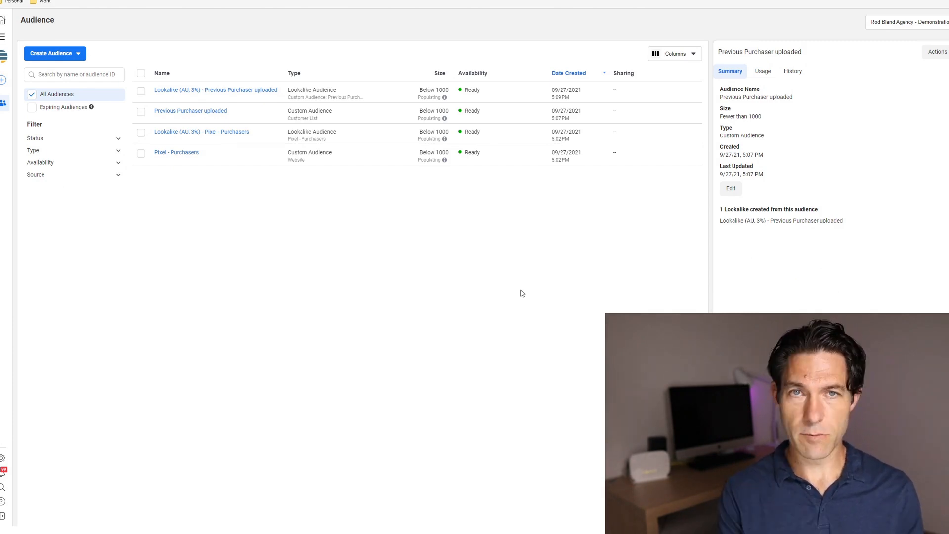
pyautogui.moveTo(196, 106)
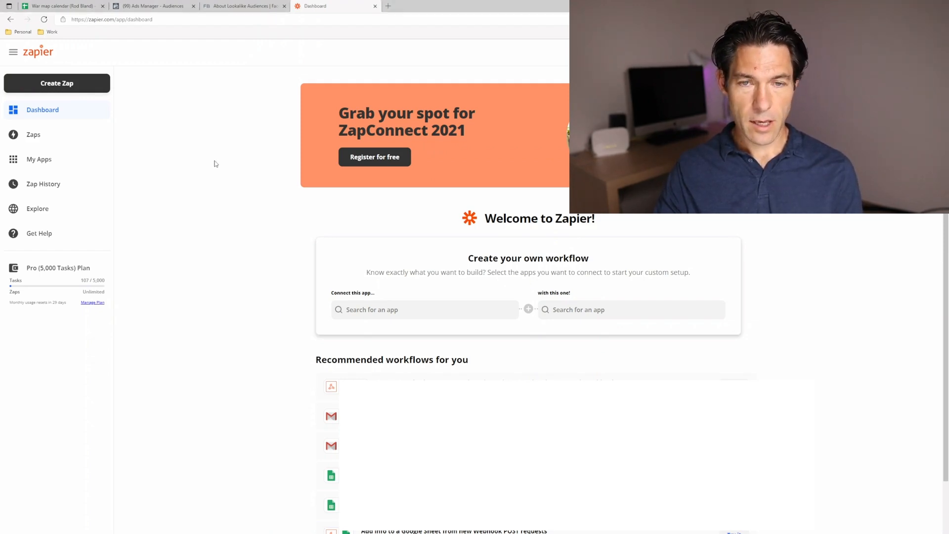
# - Switch to Zapier and create a Zap triggered by the New Subscriber event in Mailchimp
pyautogui.click(64, 88)
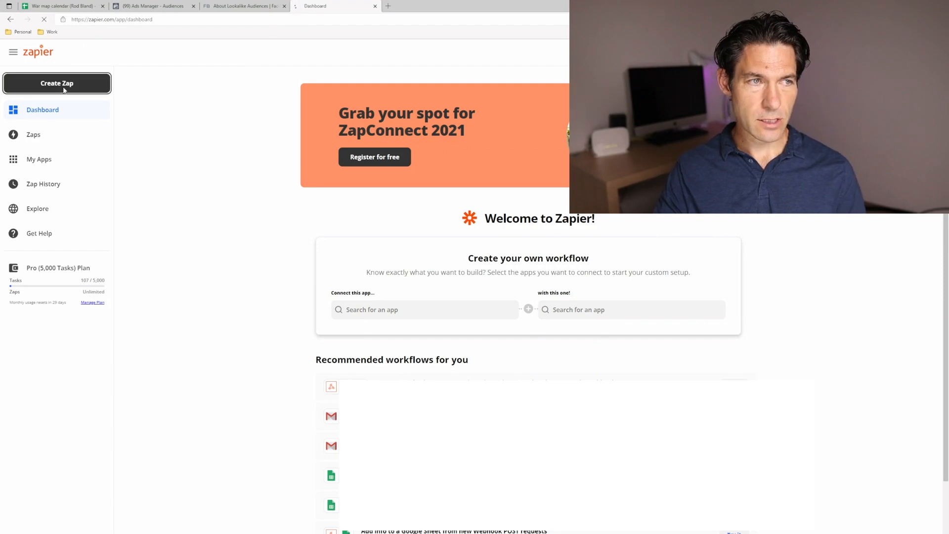
pyautogui.write('mailchimp')
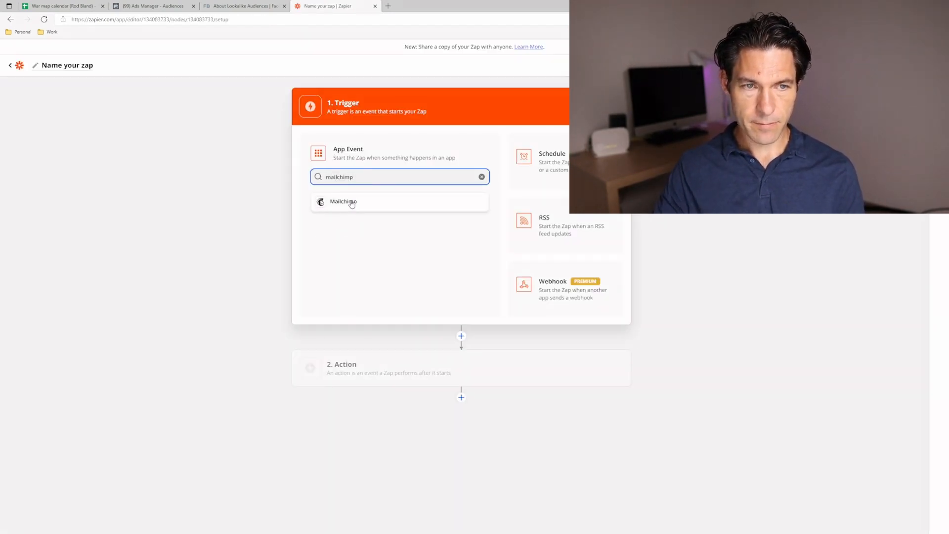
pyautogui.click(351, 201)
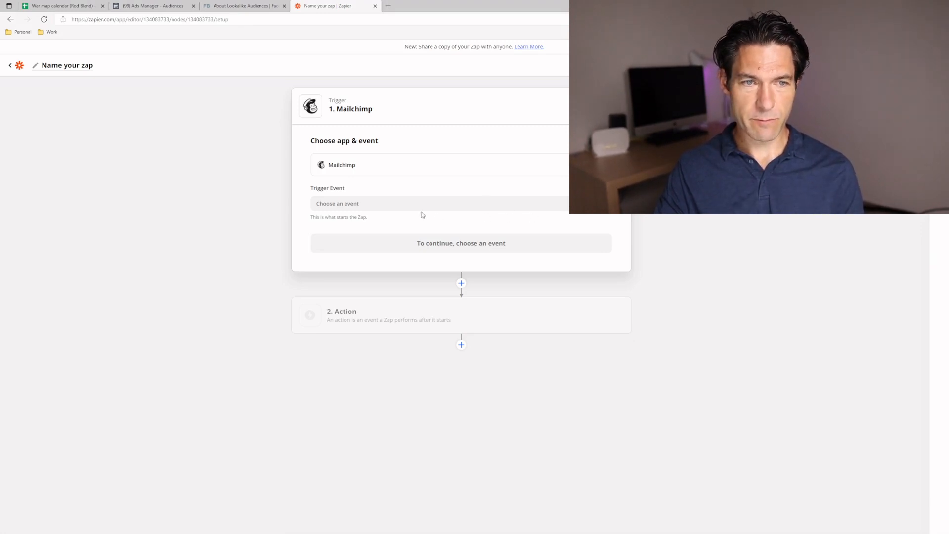
pyautogui.click(394, 203)
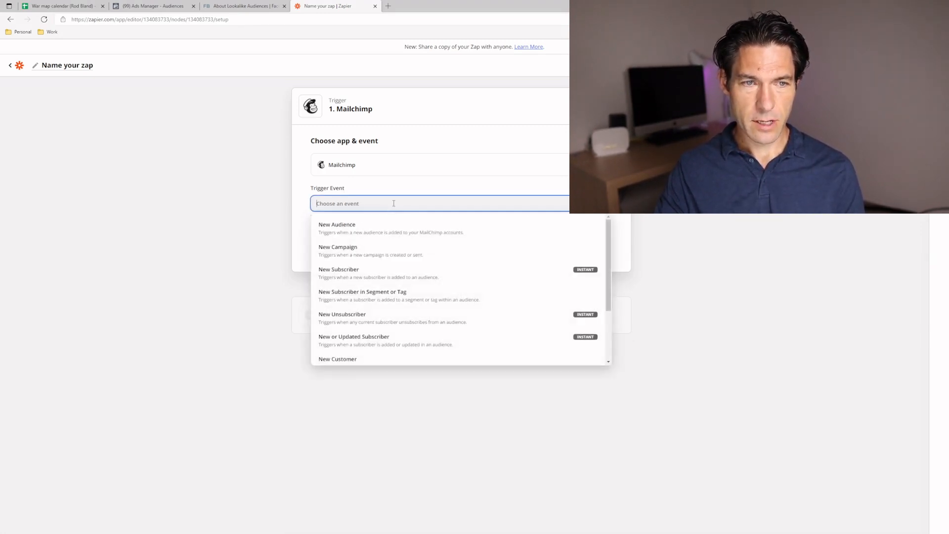
pyautogui.click(357, 273)
pyautogui.click(466, 249)
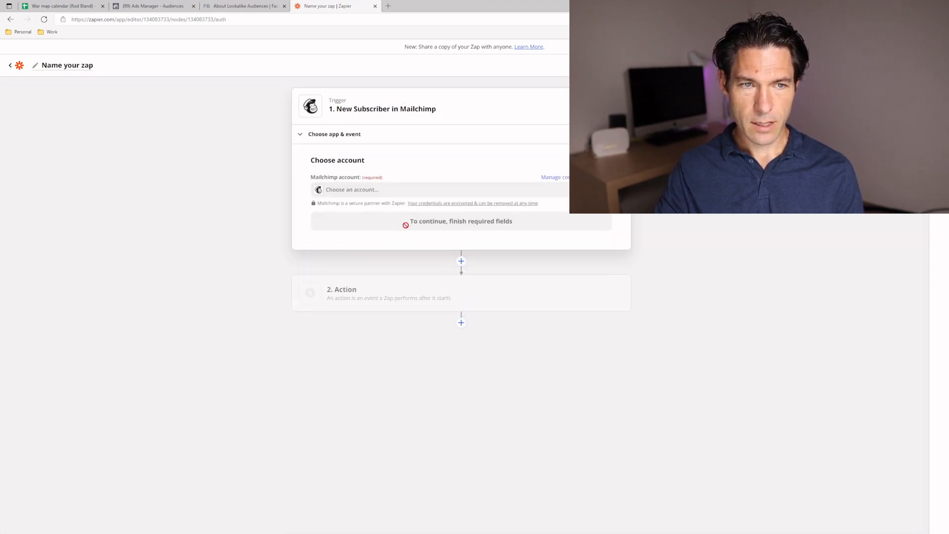
# - Choose the connected Mailchimp account and the audience whose new subscribers trigger the Zap
pyautogui.click(388, 192)
pyautogui.click(369, 256)
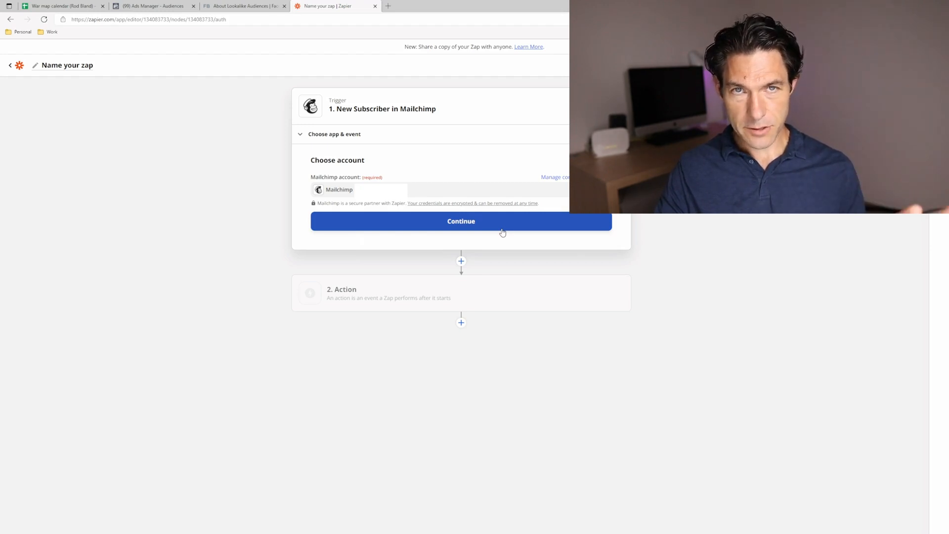
pyautogui.click(465, 228)
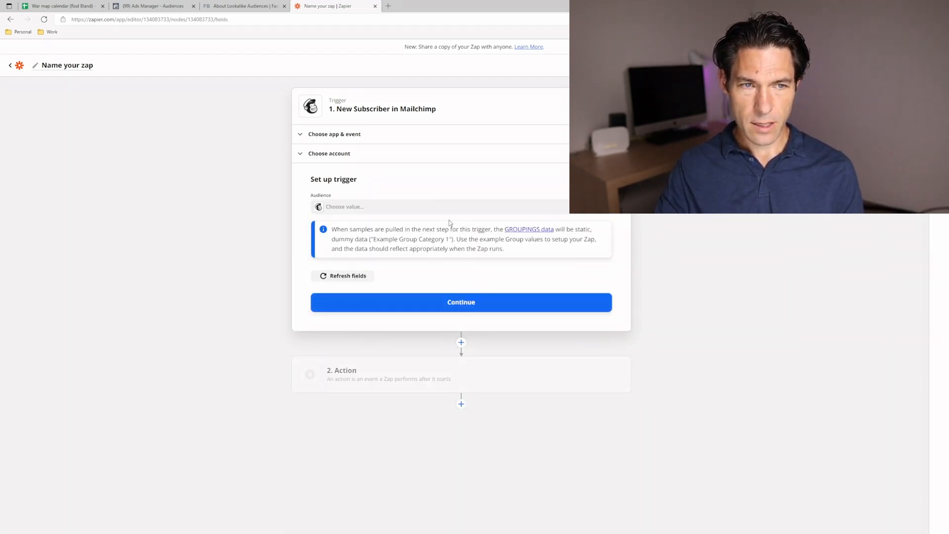
pyautogui.click(367, 211)
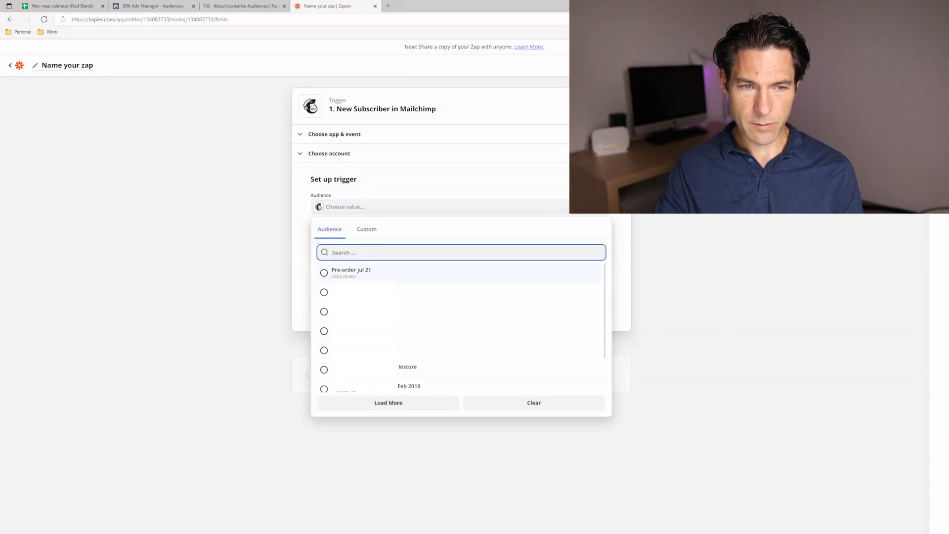
pyautogui.click(464, 311)
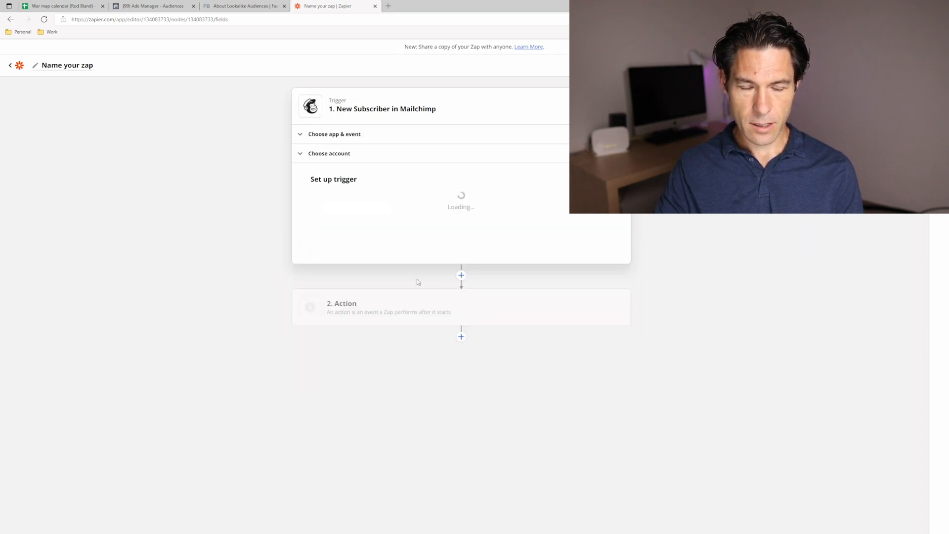
# - Test the Mailchimp trigger and look through the sample subscriber's fields before continuing to the action
pyautogui.click(466, 313)
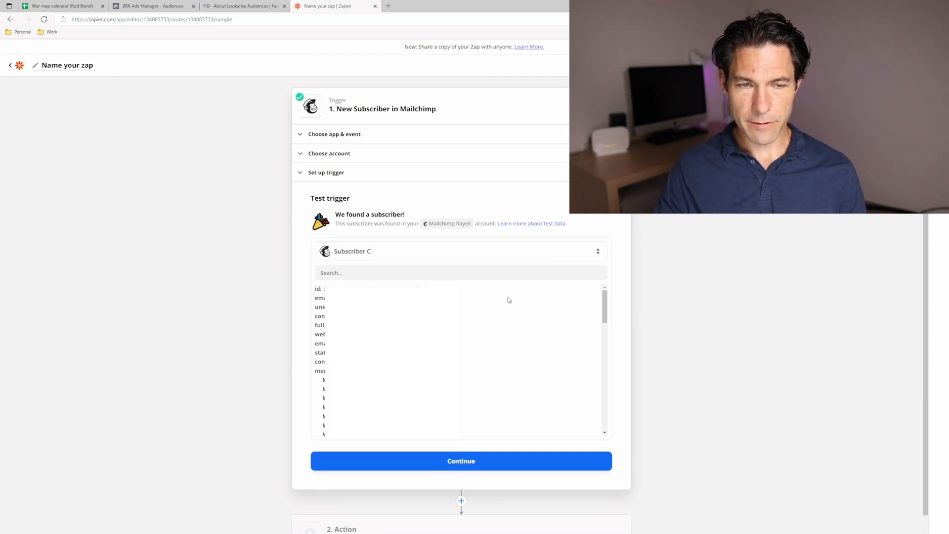
pyautogui.scroll(-3, 509, 299)
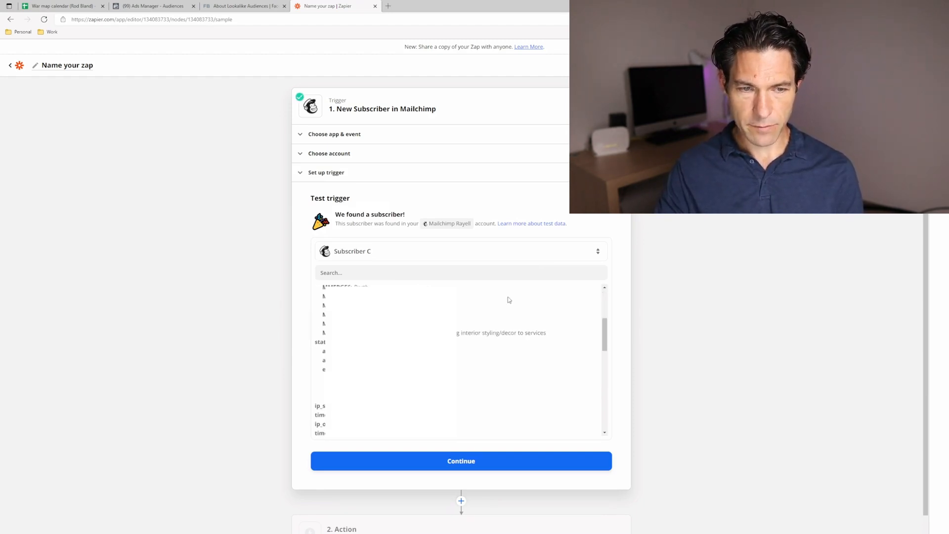
pyautogui.click(461, 462)
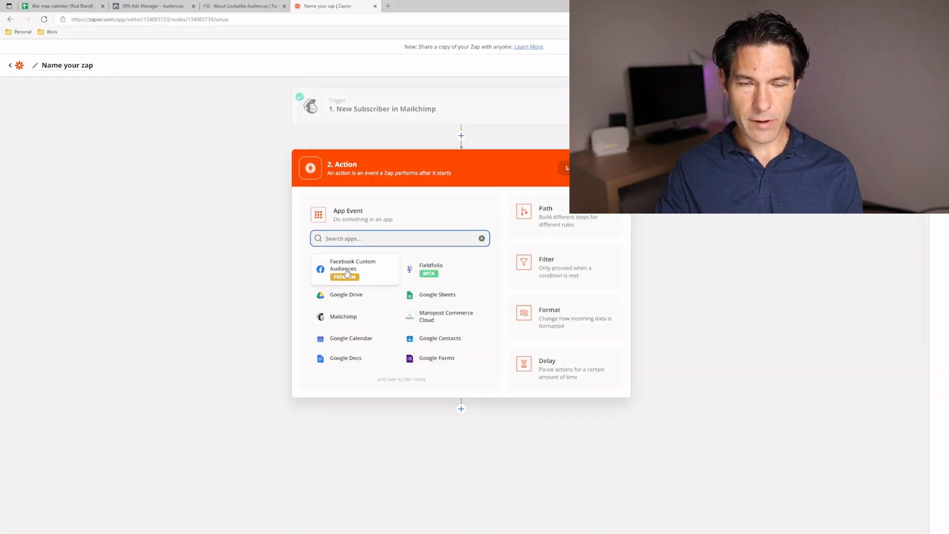
# - Set the action to Create Custom Audience in Facebook Custom Audiences, using the second connected account in the list
pyautogui.click(348, 274)
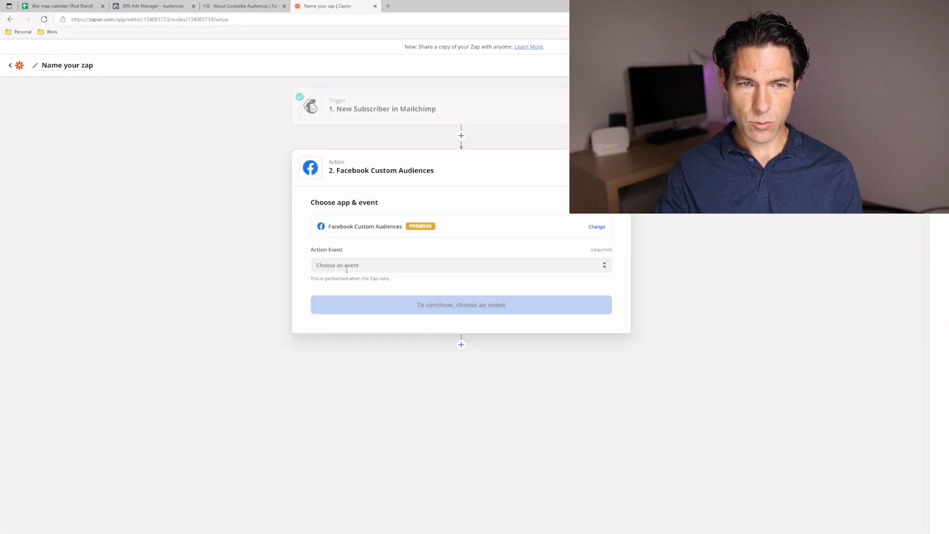
pyautogui.click(375, 267)
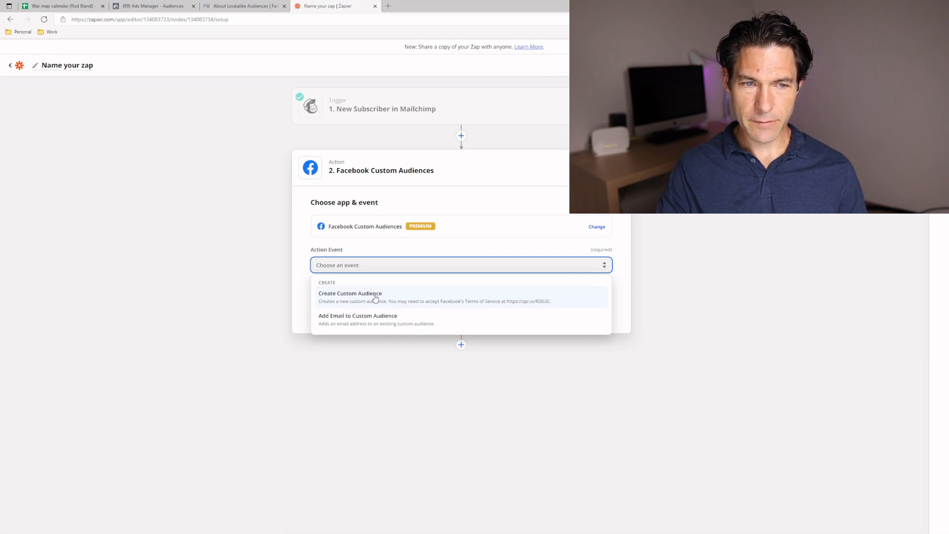
pyautogui.click(375, 297)
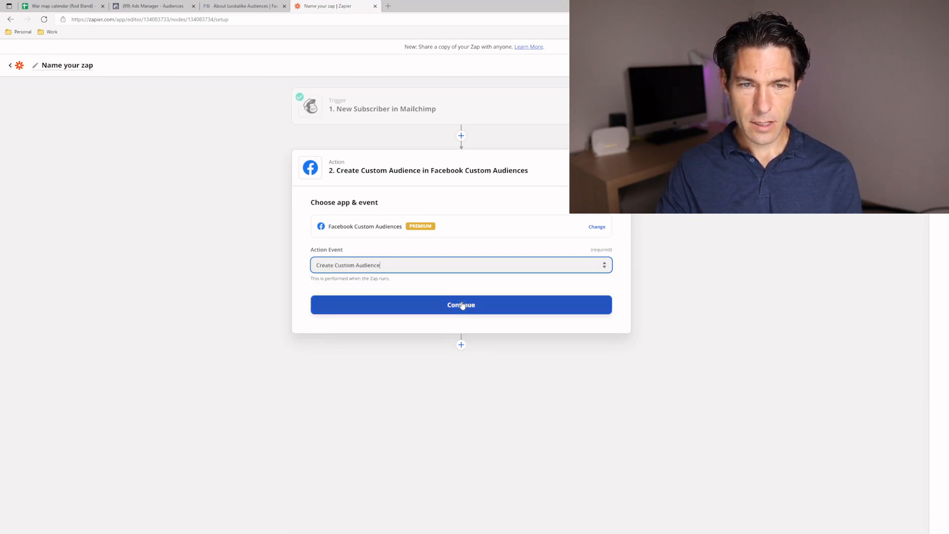
pyautogui.click(460, 306)
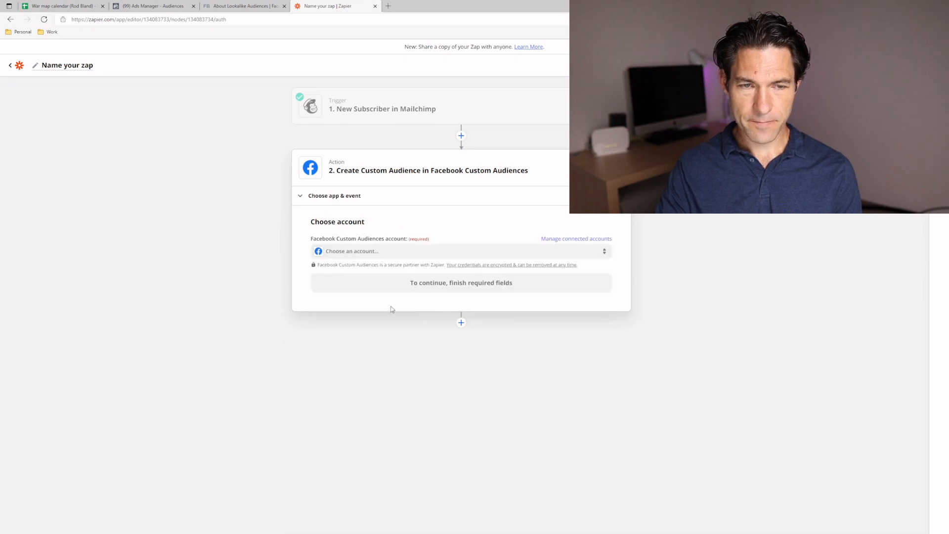
pyautogui.click(368, 252)
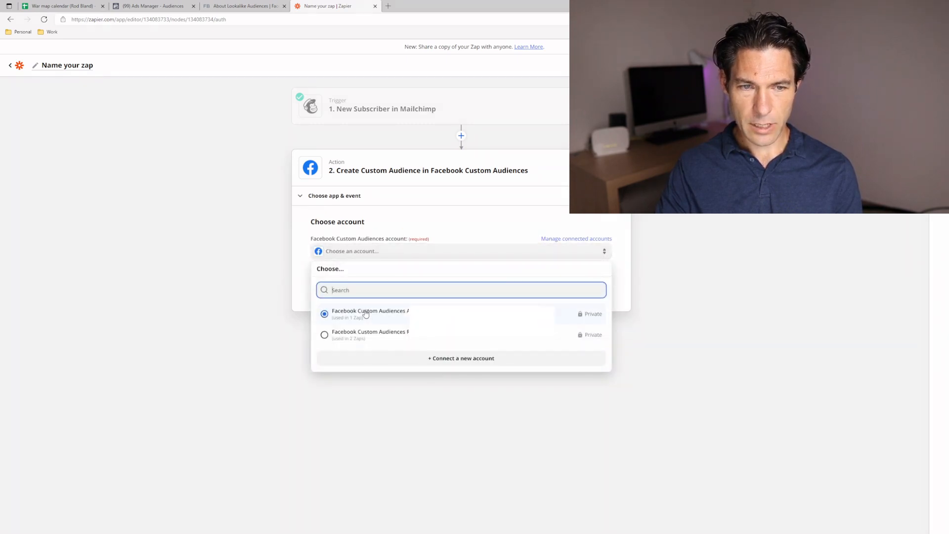
pyautogui.click(369, 331)
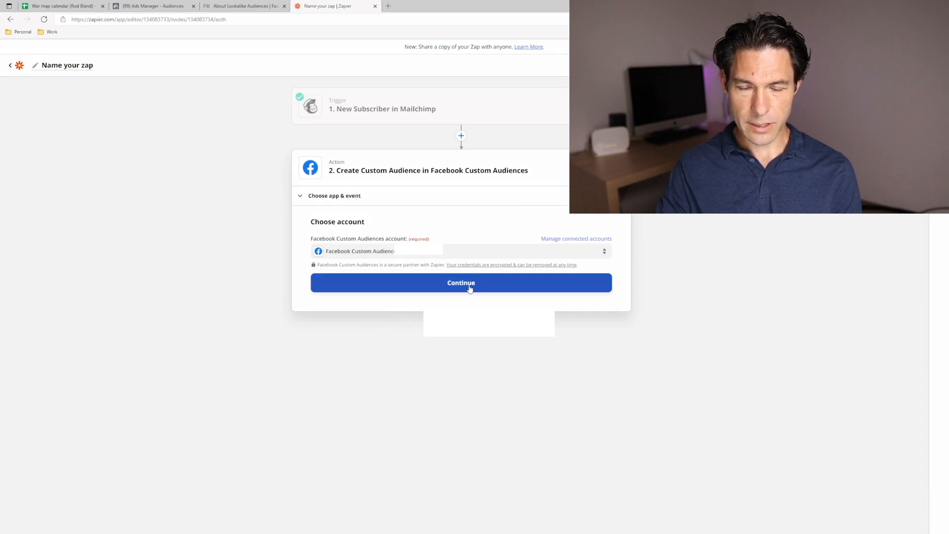
pyautogui.click(469, 288)
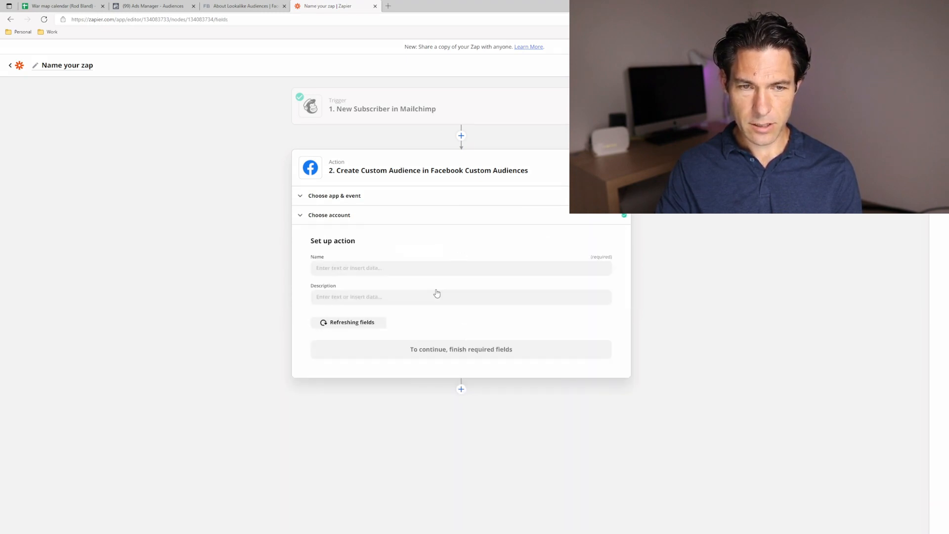
# - Name the new audience "Mailchimp Custom audience synched with Zapier" and test the action, reviewing the returned data
pyautogui.click(350, 265)
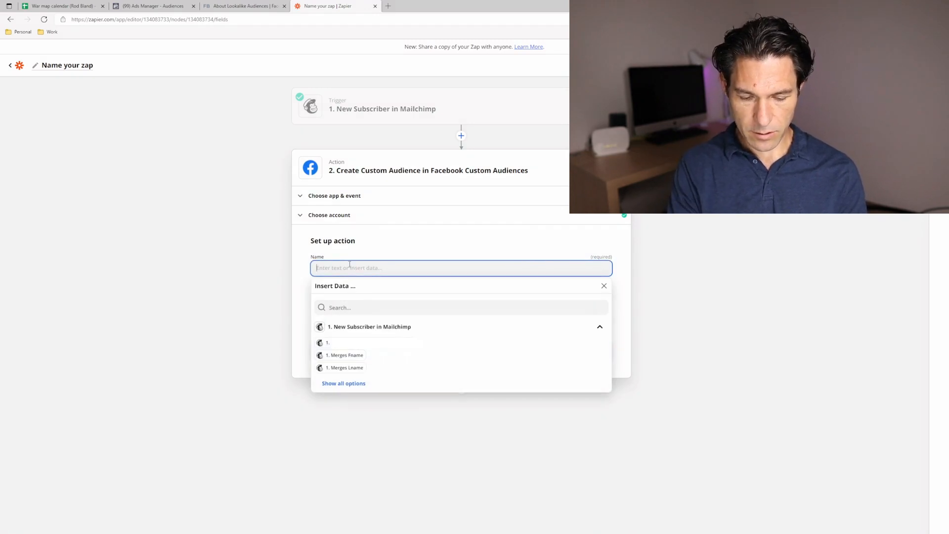
pyautogui.write('Mailc')
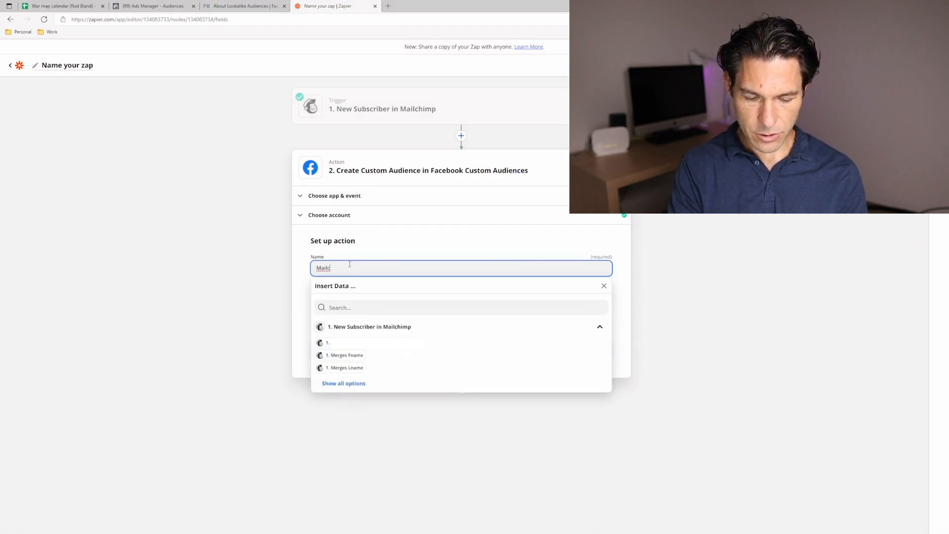
pyautogui.write('himp Custom audience synched with Zapier')
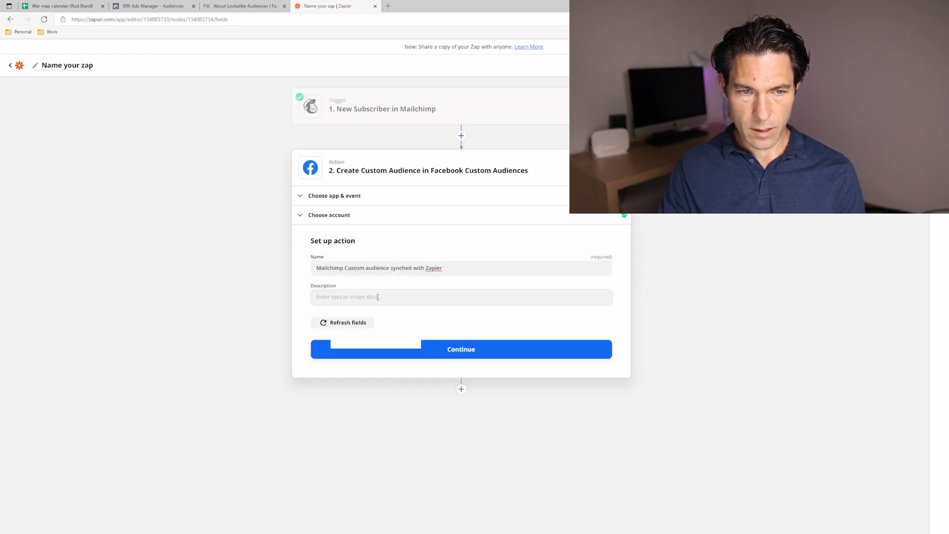
pyautogui.click(460, 350)
pyautogui.click(533, 398)
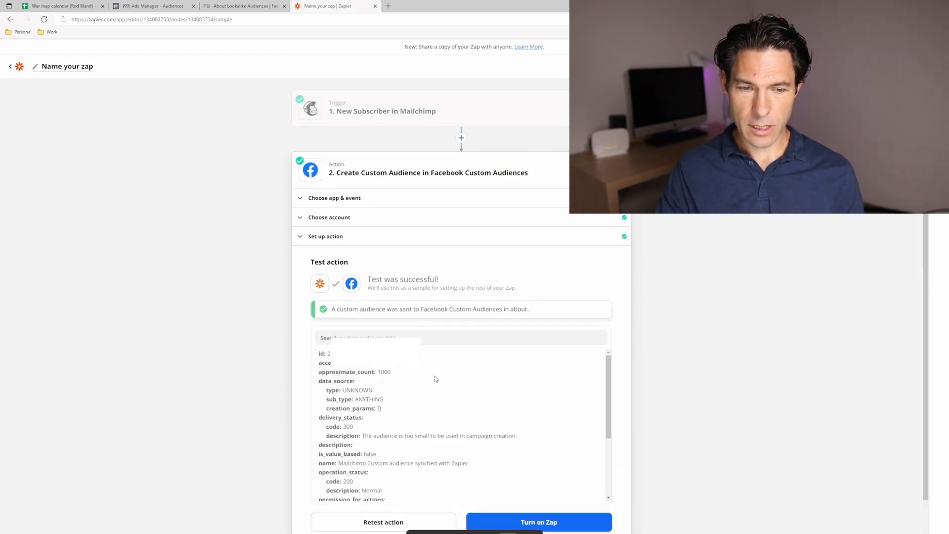
pyautogui.scroll(-1, 434, 377)
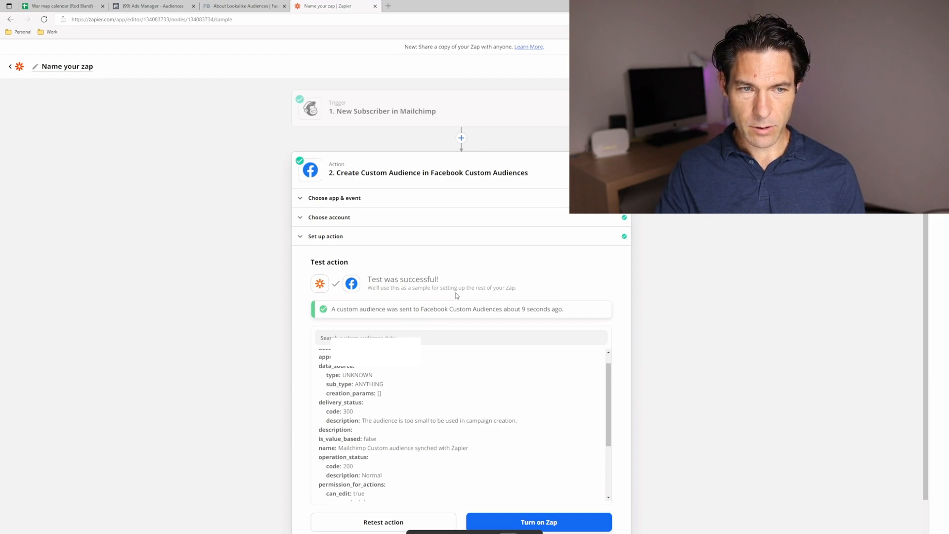
# - Change the Facebook action event to Add Email to Custom Audience and continue with the connected Facebook Custom Audiences account
pyautogui.scroll(-3, 492, 365)
pyautogui.scroll(4, 492, 365)
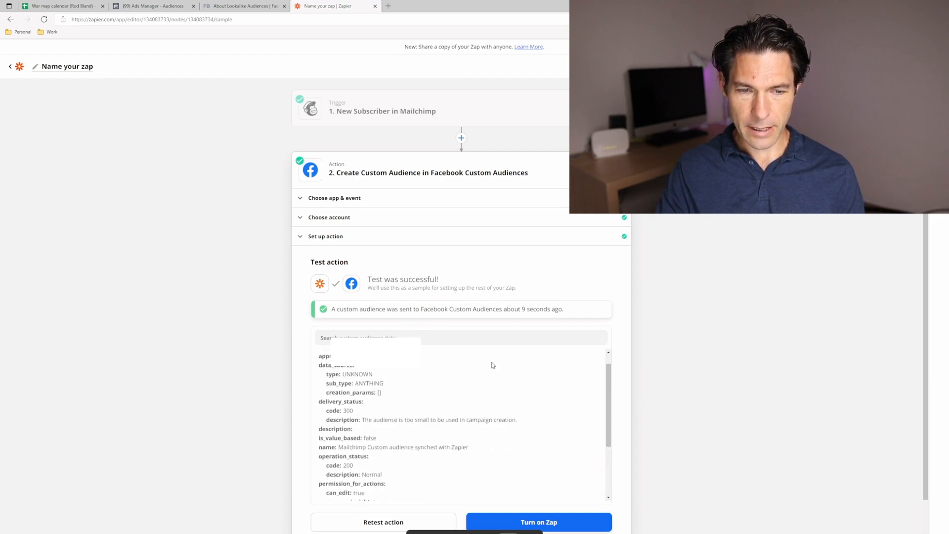
pyautogui.click(340, 237)
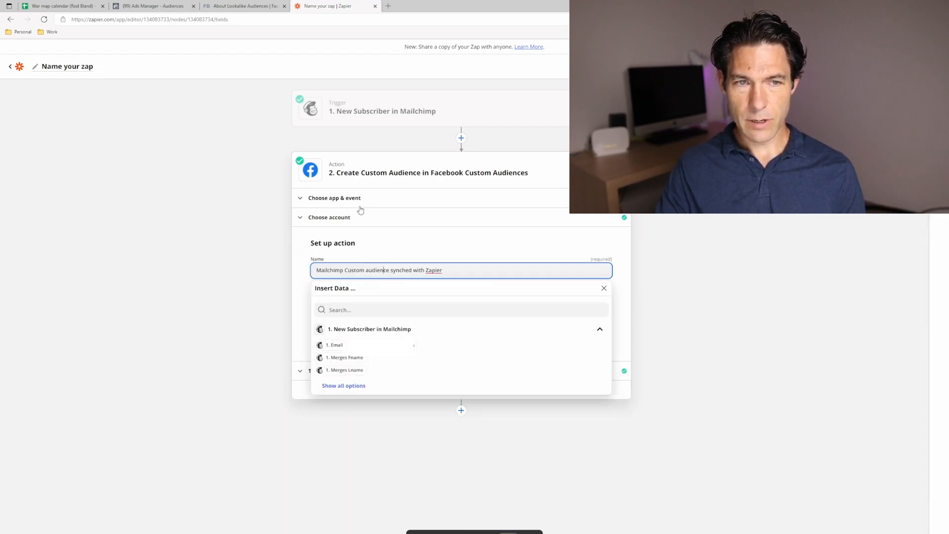
pyautogui.click(341, 198)
pyautogui.click(481, 266)
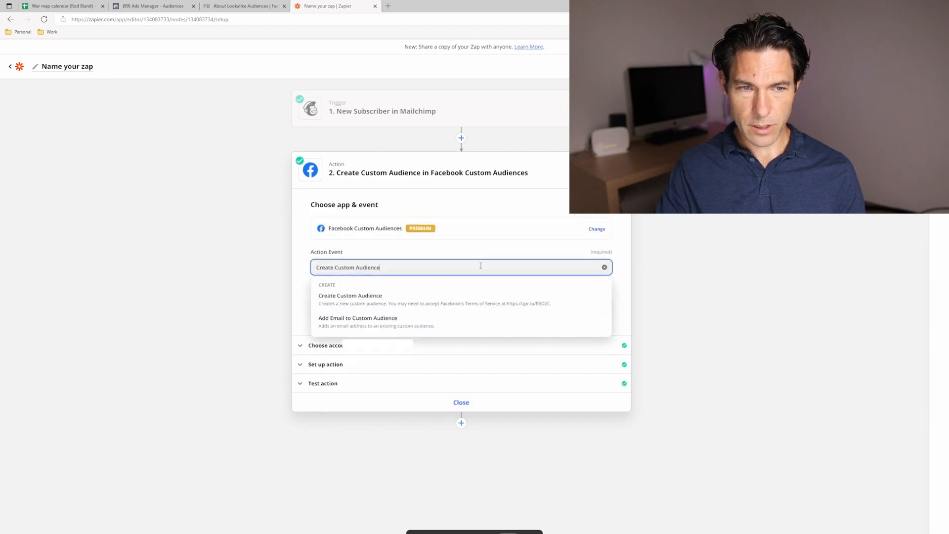
pyautogui.click(353, 320)
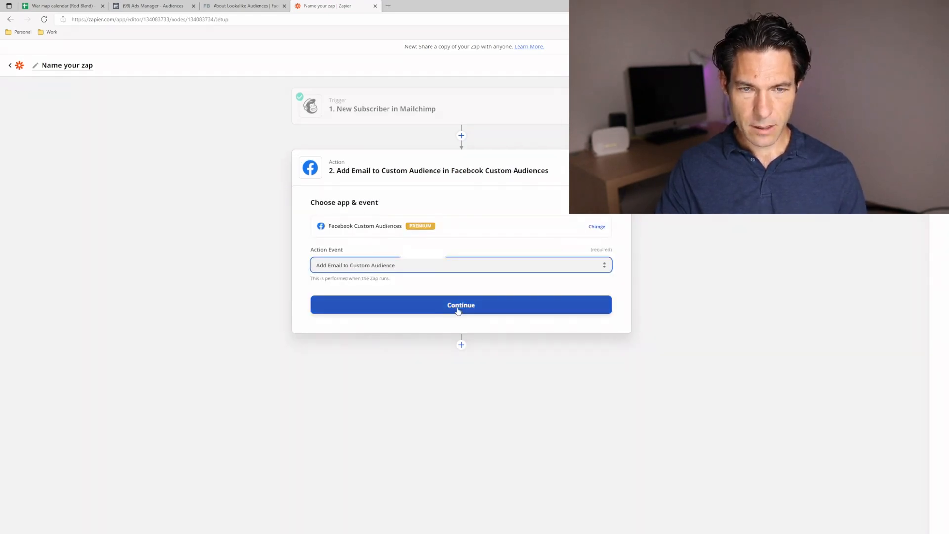
pyautogui.click(450, 306)
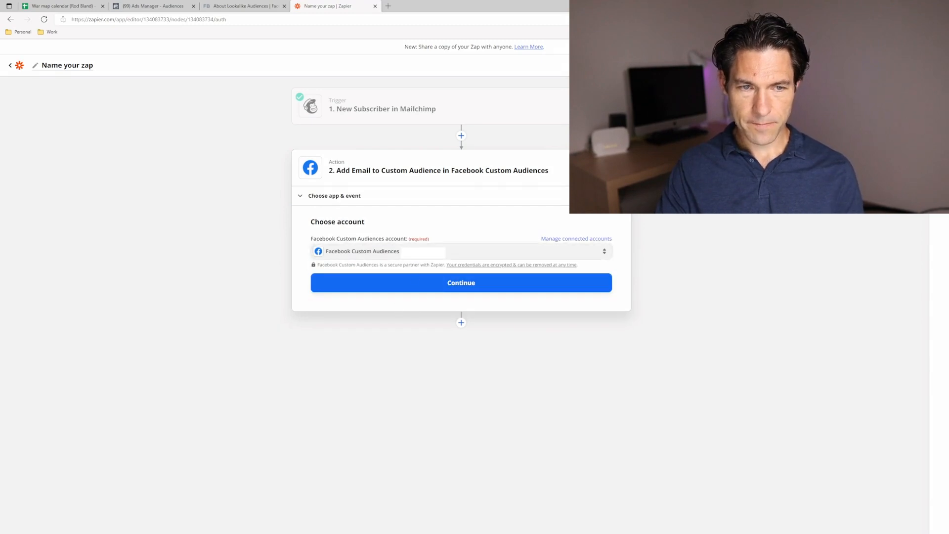
pyautogui.click(444, 290)
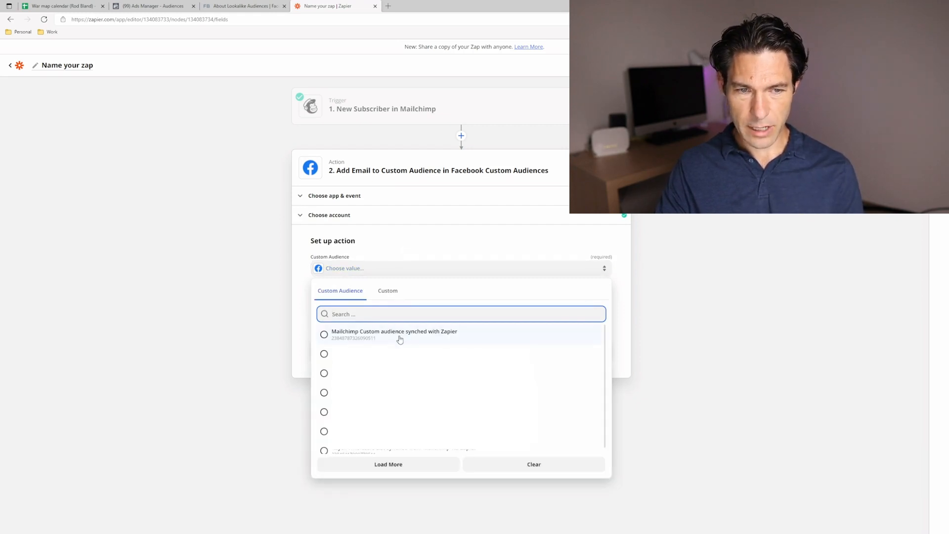
# - Set the target custom audience to "Mailchimp Custom audience synched with Zapier" and recheck the action event and account
pyautogui.click(400, 335)
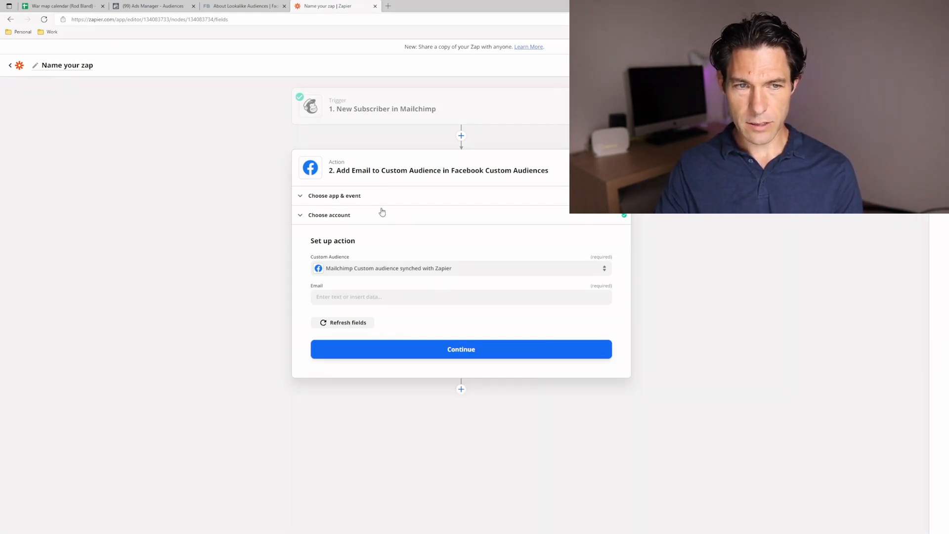
pyautogui.click(344, 196)
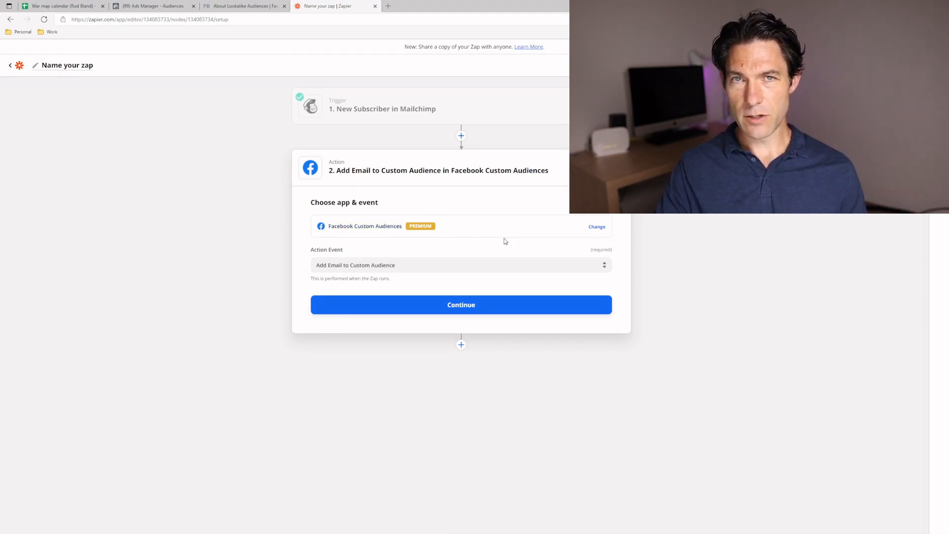
pyautogui.click(457, 313)
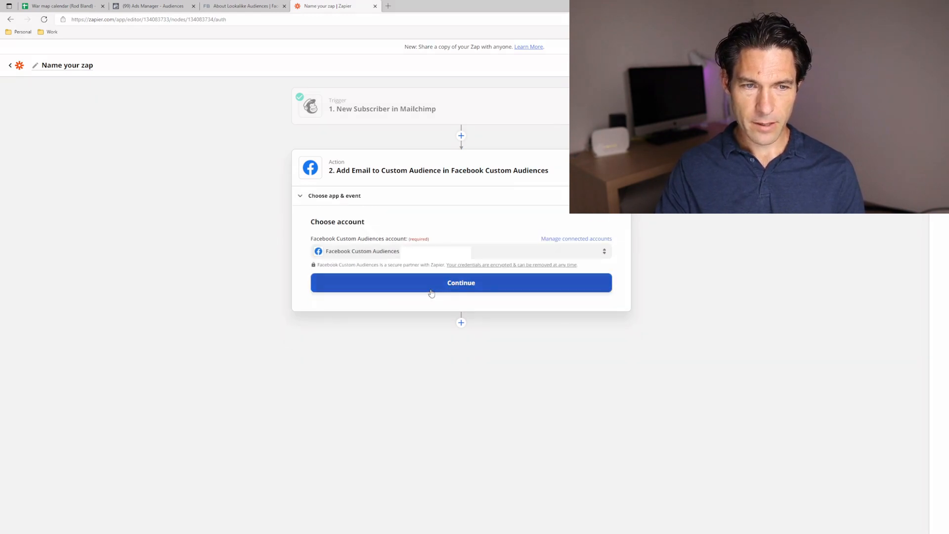
pyautogui.click(467, 291)
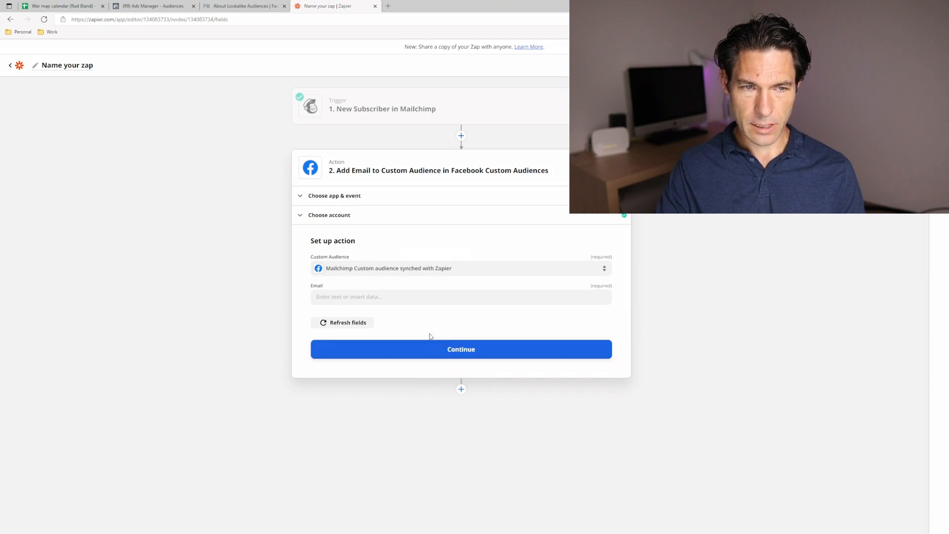
# - Map the action's Email field to the Email from the New Subscriber in Mailchimp trigger and test the action
pyautogui.click(386, 296)
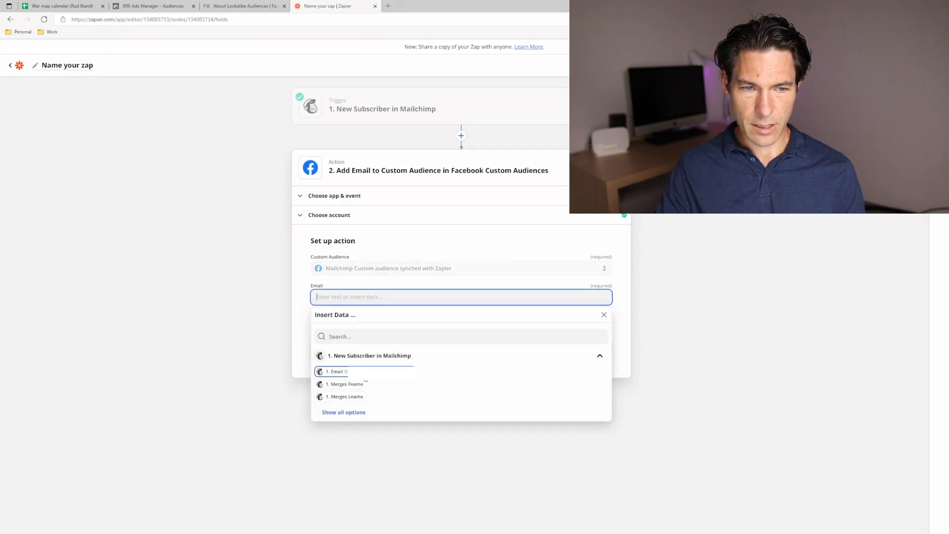
pyautogui.click(336, 371)
pyautogui.click(514, 281)
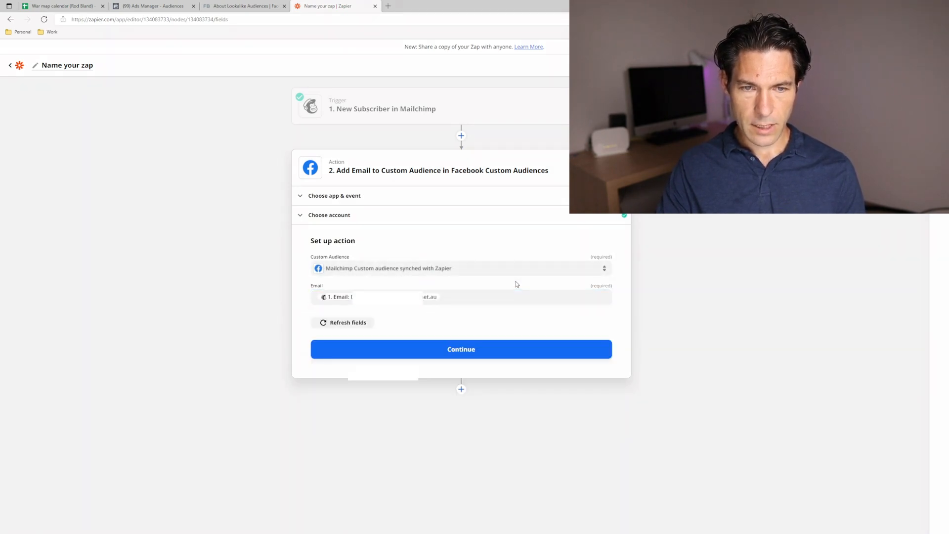
pyautogui.click(462, 350)
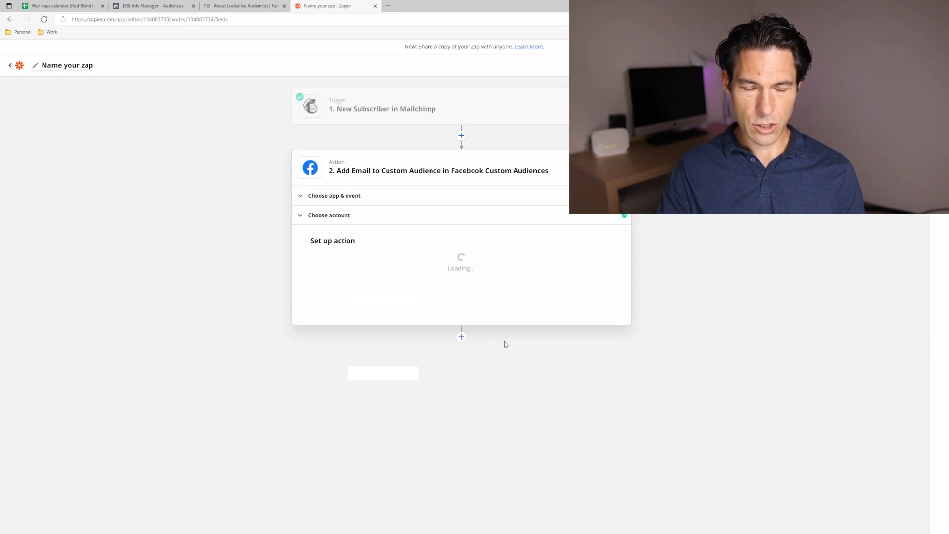
pyautogui.click(513, 361)
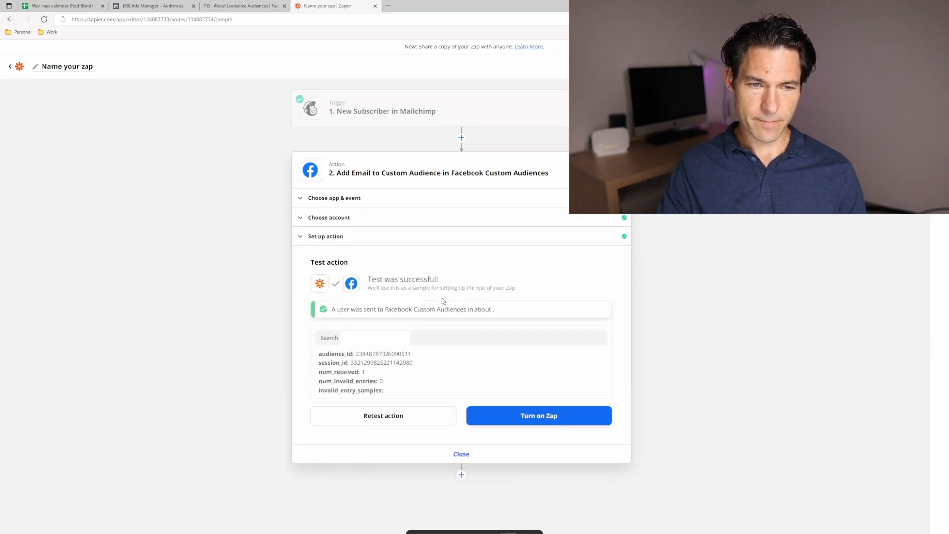